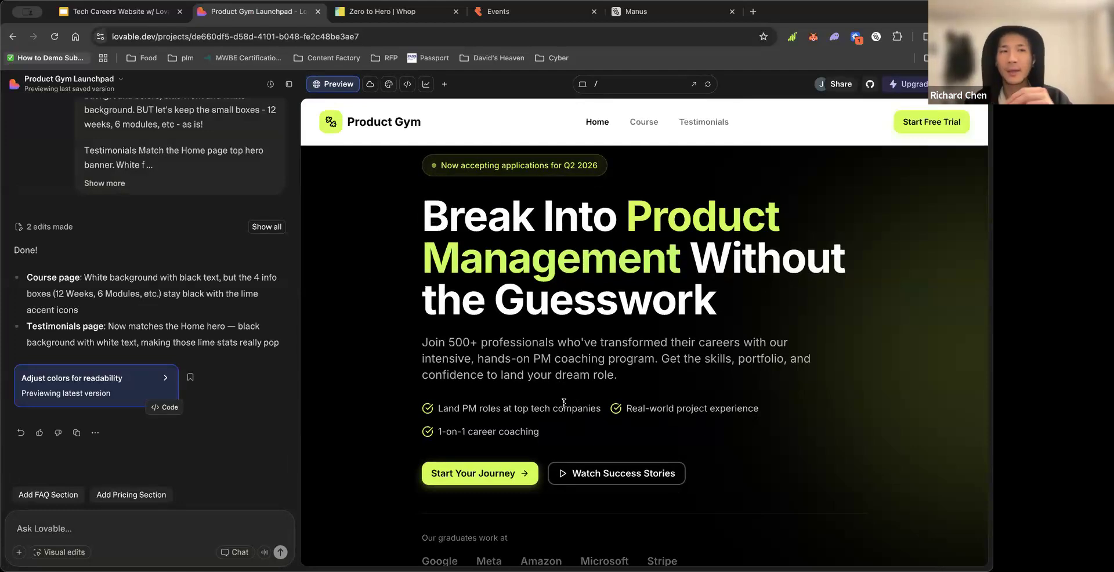
left_click(13, 37)
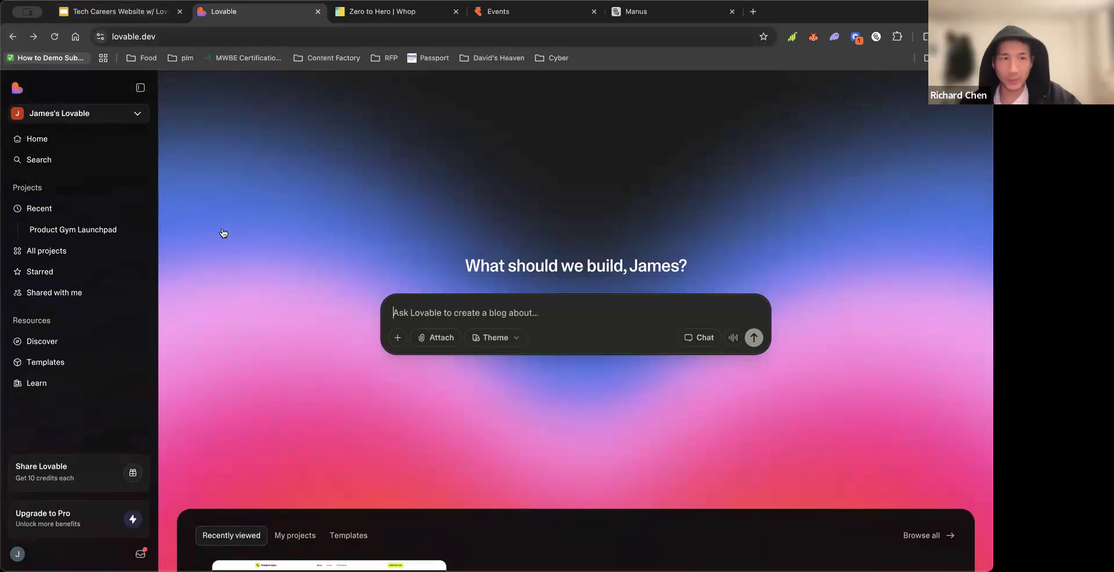
left_click(61, 252)
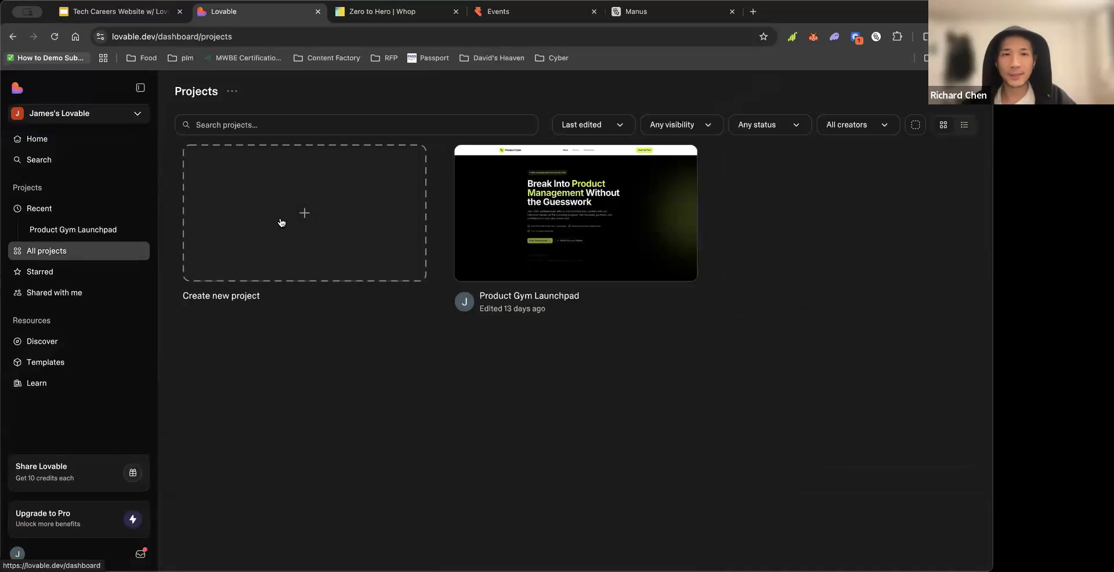
left_click(310, 224)
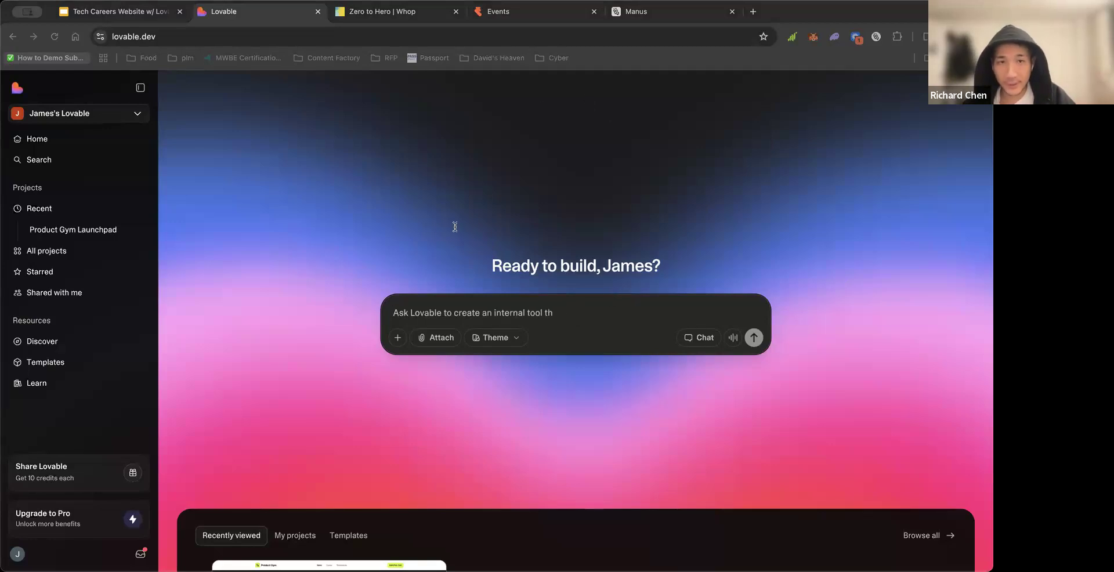
left_click(524, 300)
type("Build a premium, modern website for techcareers.io, a coaching and lead generation brand for tech professionals. Use a design aesthetic similar to https://designlab.com/ featuring sleek sans-serif typography and plenty of whitespace. We’ll need 3 pages: 1. Home page referring to both Product Management and Cybersecurity program offerings 2. 2 pages dedicated each of the Product and Cybersecurity programs, going into further detail 3. Contact Us Some additional direction for the home page: Create a hero section with a bold headline, a sub-headline about breaking into product management, and a primary CTA button.")
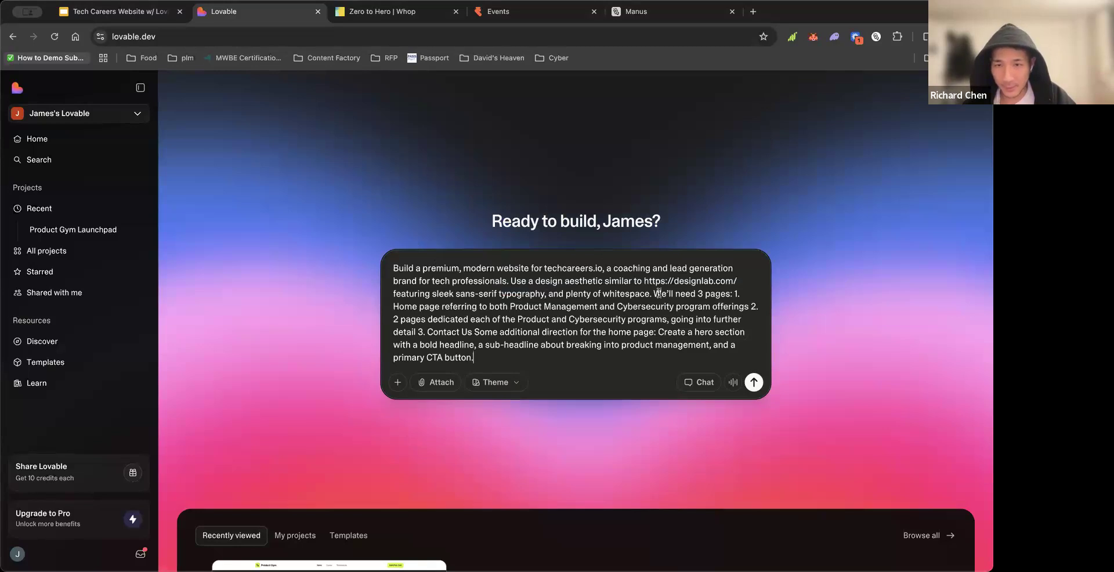
- Break the prompt into separate paragraphs and put the numbered page items on their own lines
key("shift+Return")
key("shift+Return")
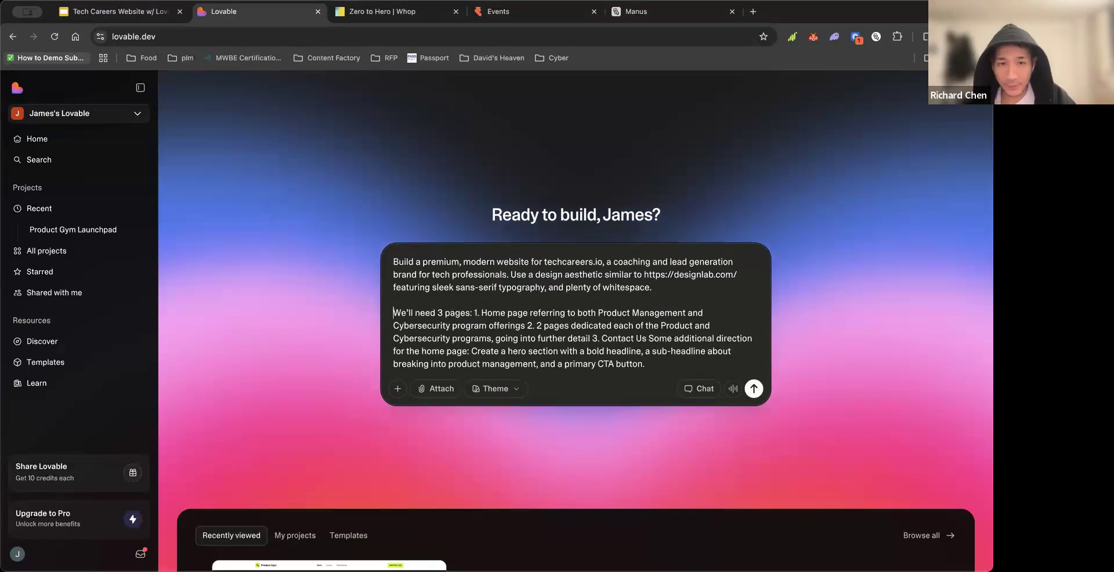
left_click(472, 312)
key("shift+Return")
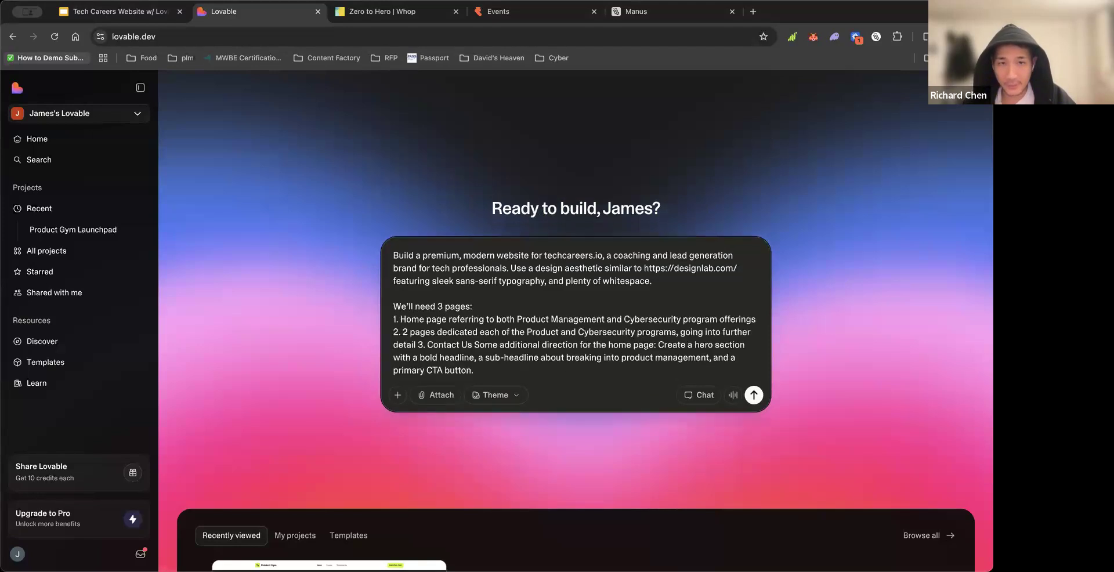
key("Right")
key("Right")
left_click(416, 344)
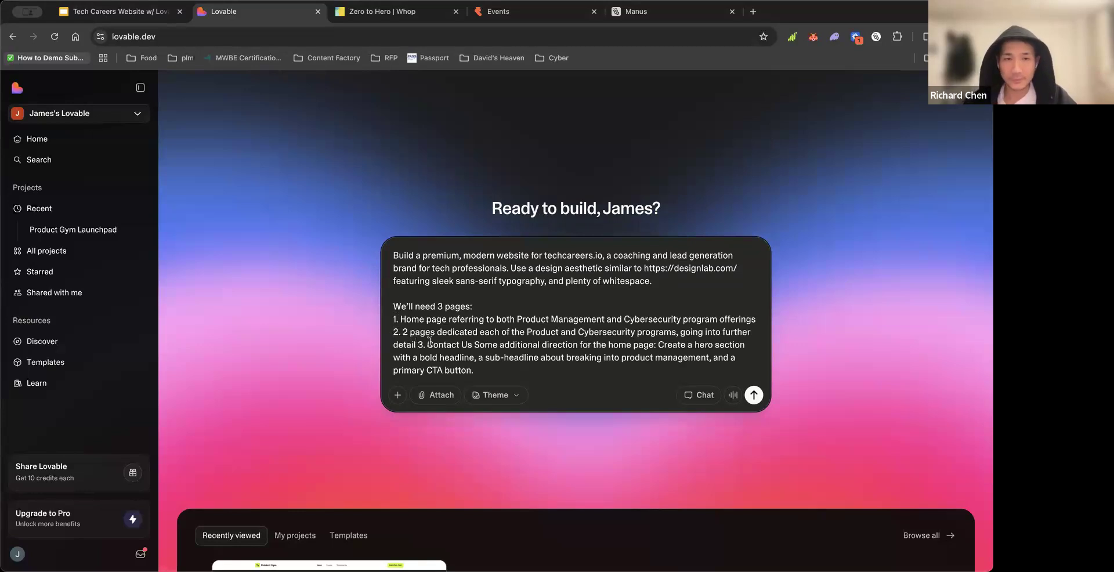
key("shift+Return")
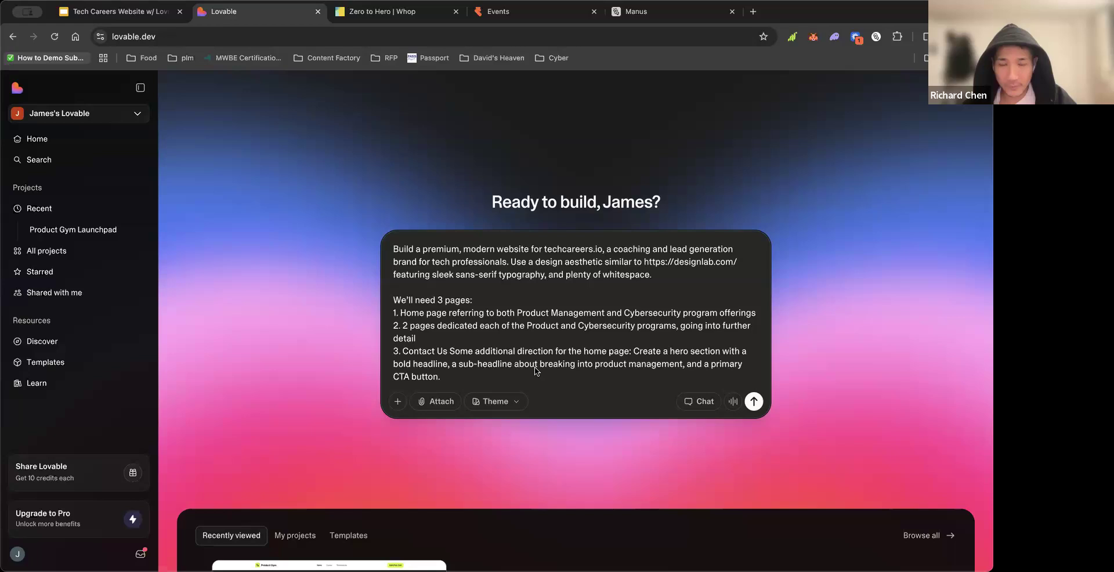
scroll(534, 367, "down", 2)
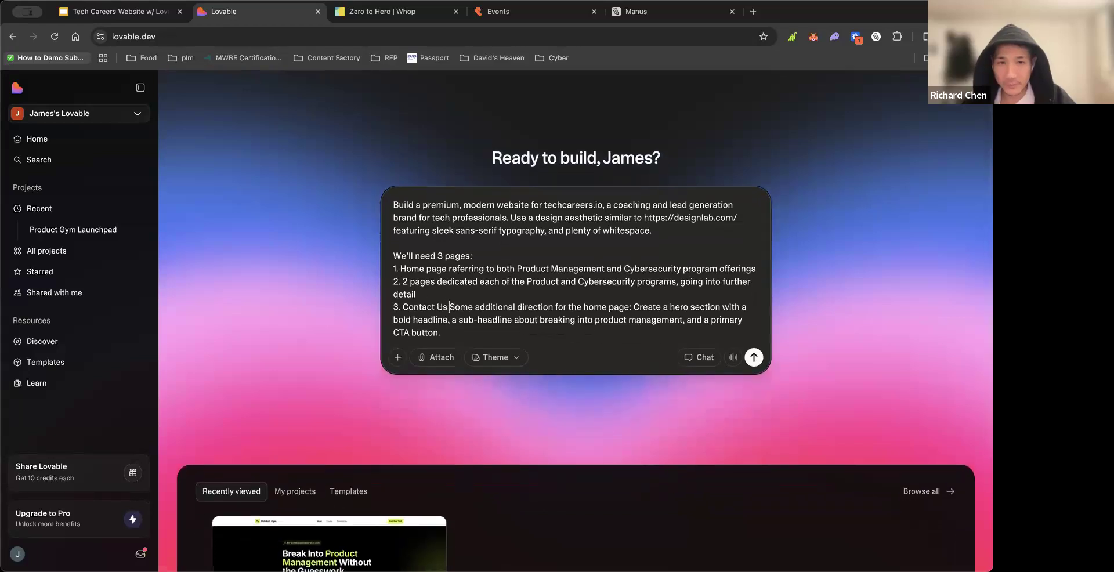
key("shift+Return")
key("shift+Return")
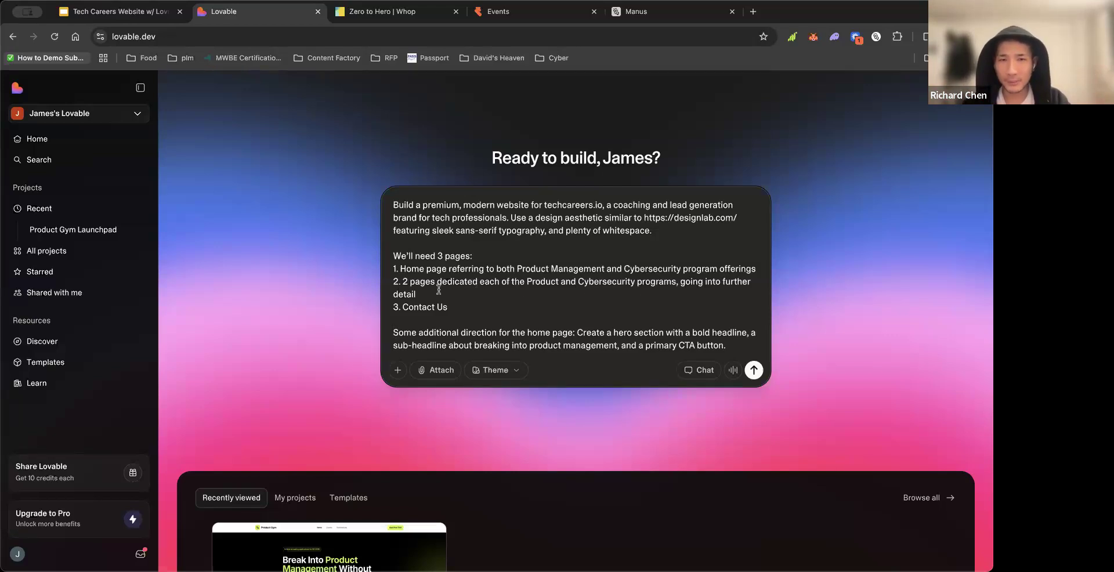
- Reword page item 2 as "Programs section, a single page dedicated to each of the programs offered, 2 pages in total" and submit the prompt
left_click_drag(417, 294, 403, 284)
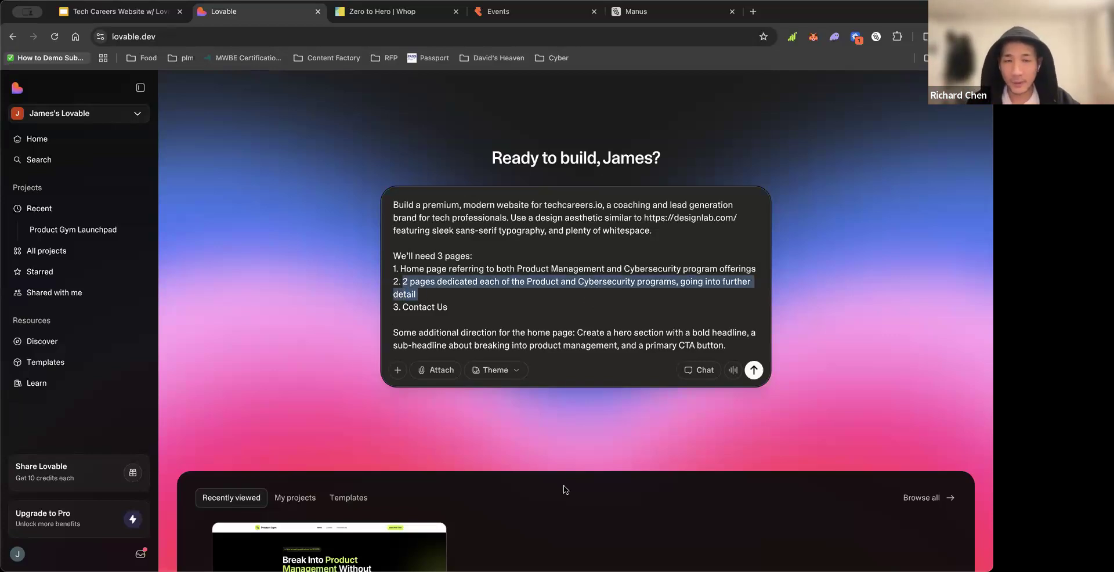
type("A")
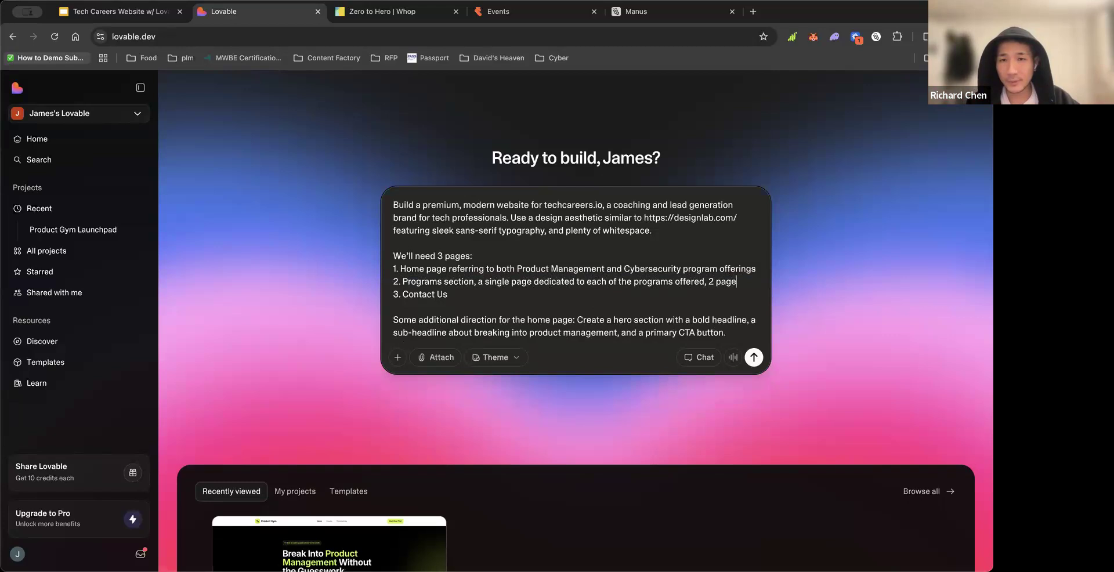
type("in total")
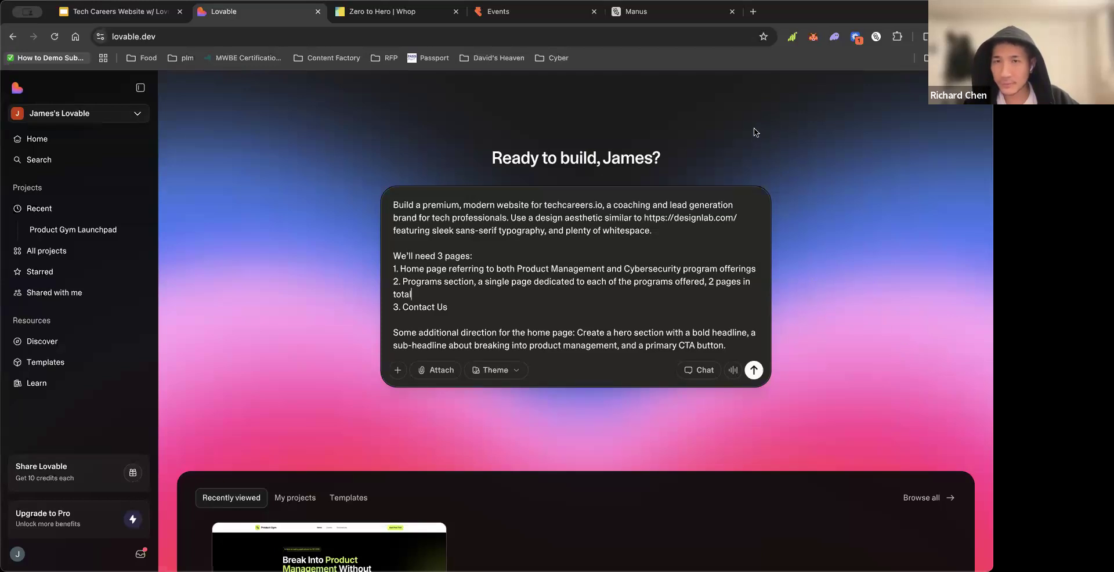
left_click(758, 373)
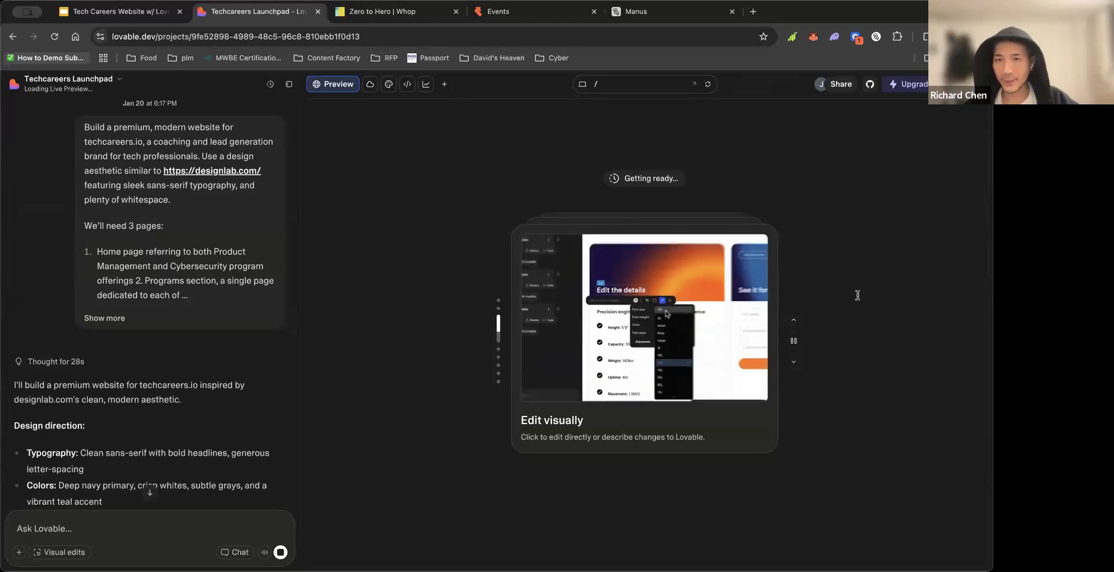
- Read the proposed design direction and first version features in the chat response
scroll(184, 394, "down", 1)
scroll(184, 390, "down", 4)
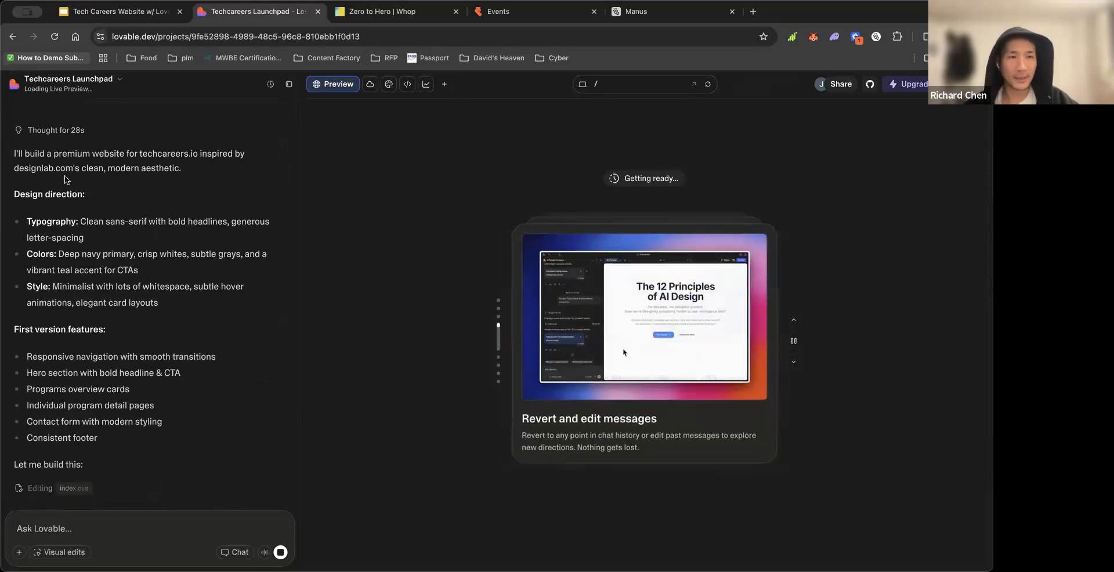
scroll(190, 415, "down", 1)
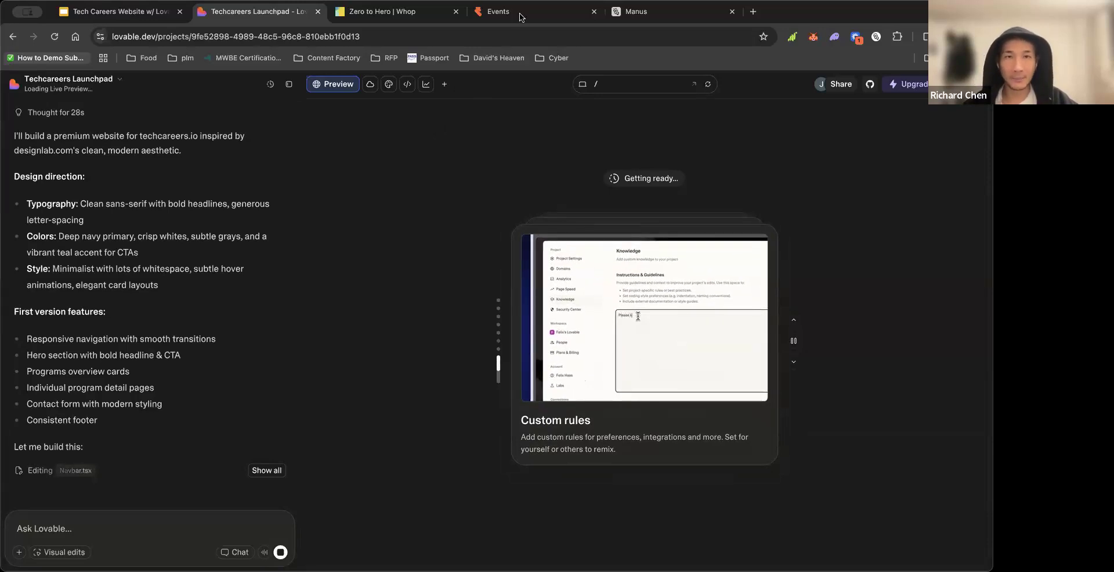
left_click(406, 12)
left_click(181, 162)
left_click(270, 12)
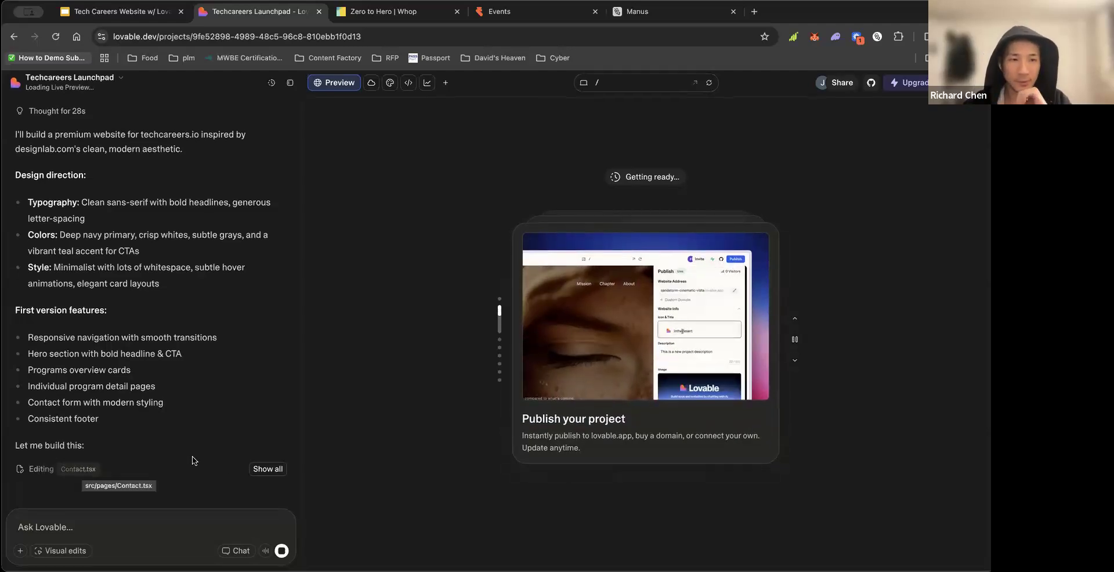
- Expand the full list of edited files and review it alongside the planned features
left_click(265, 470)
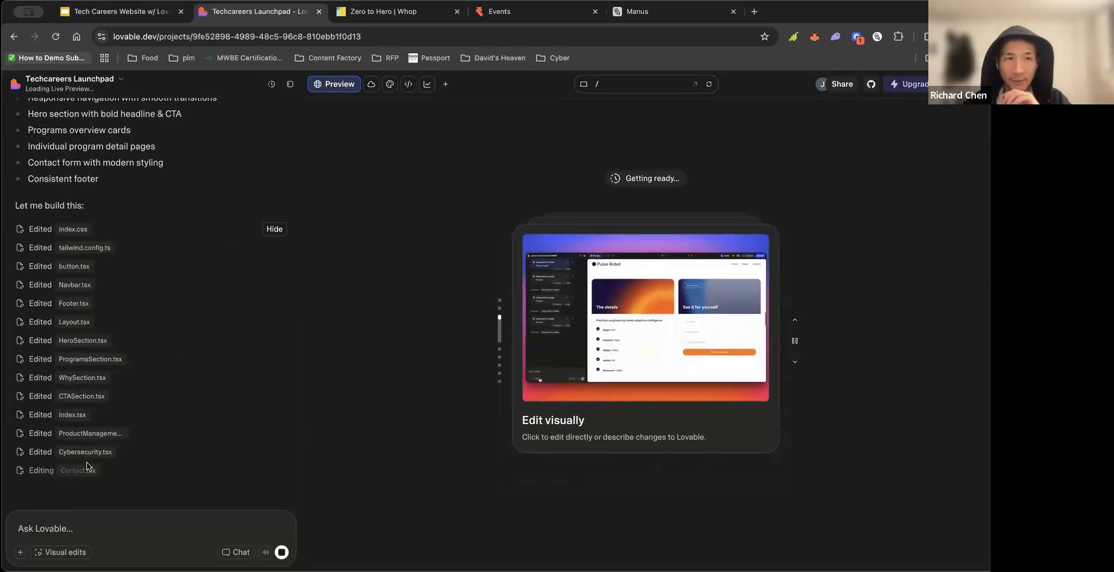
scroll(141, 322, "up", 5)
scroll(141, 322, "down", 1)
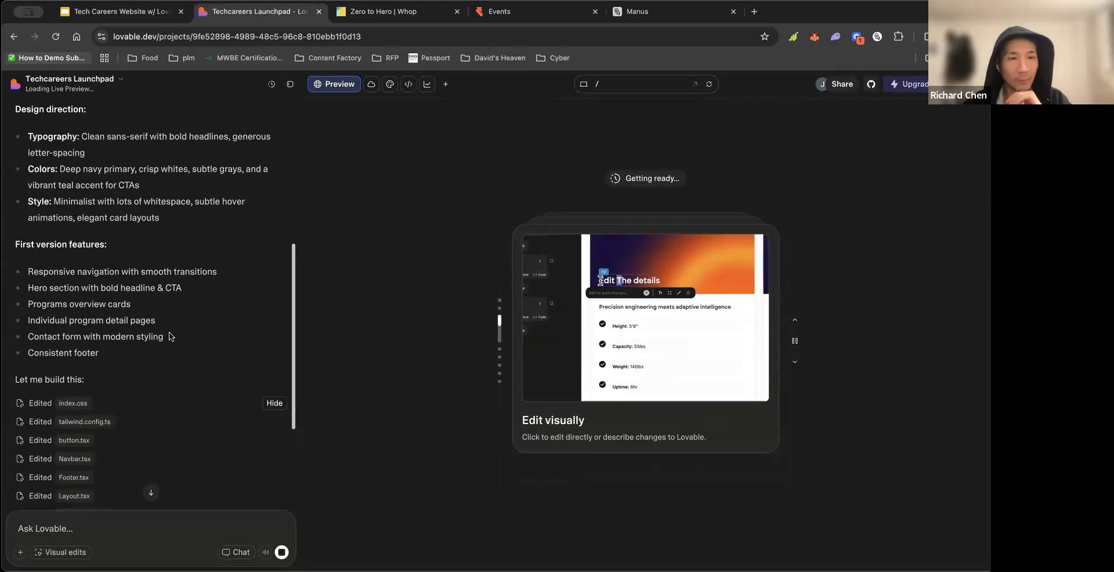
scroll(169, 337, "down", 1)
scroll(197, 441, "down", 2)
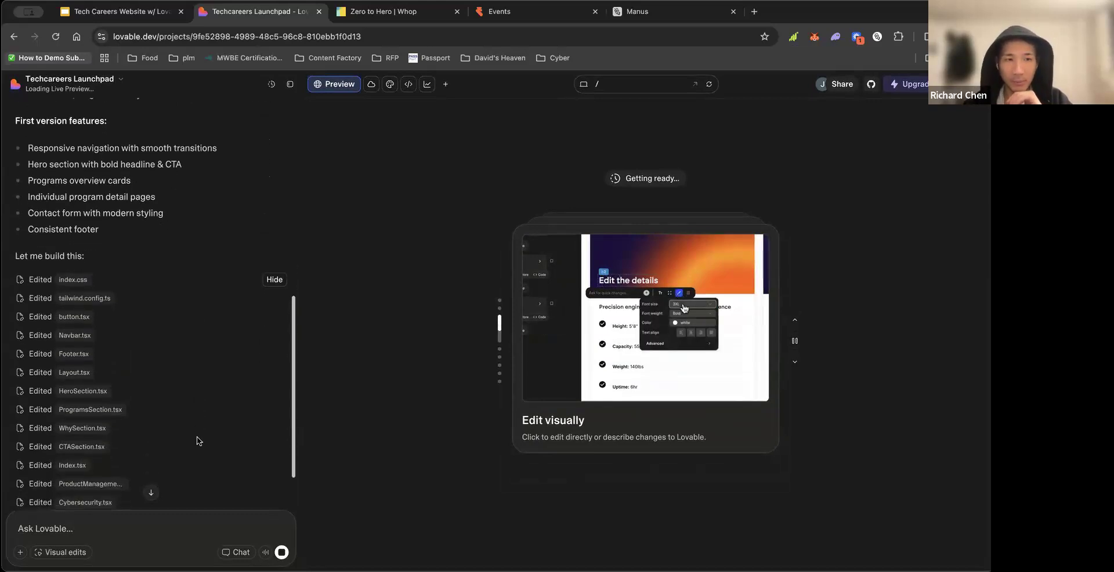
scroll(116, 325, "down", 3)
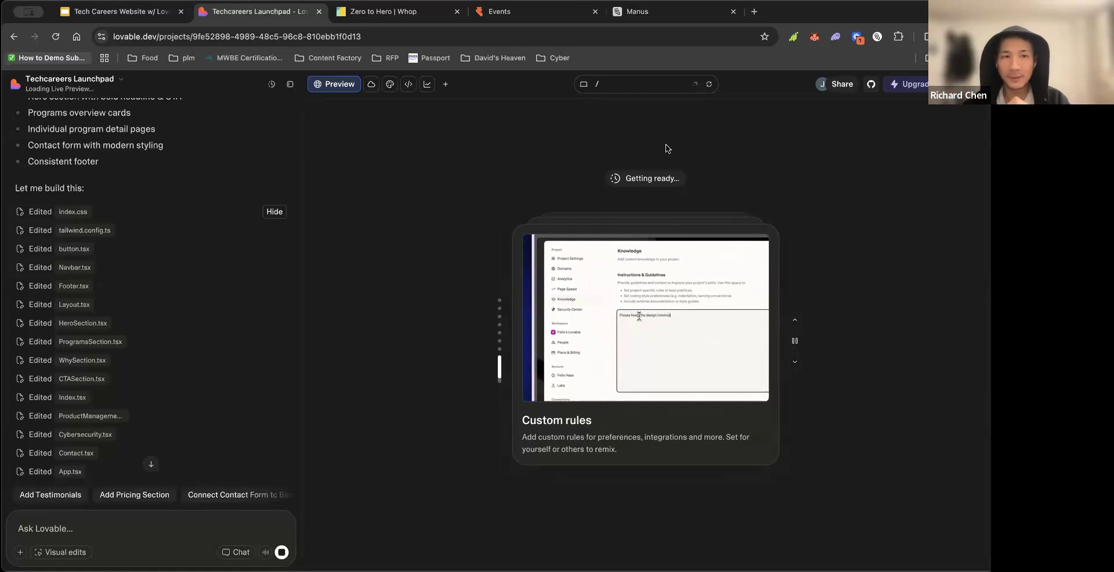
- Read the build summary and view the code changes of "Refine button variants", ending back on the latest preview
scroll(155, 390, "down", 10)
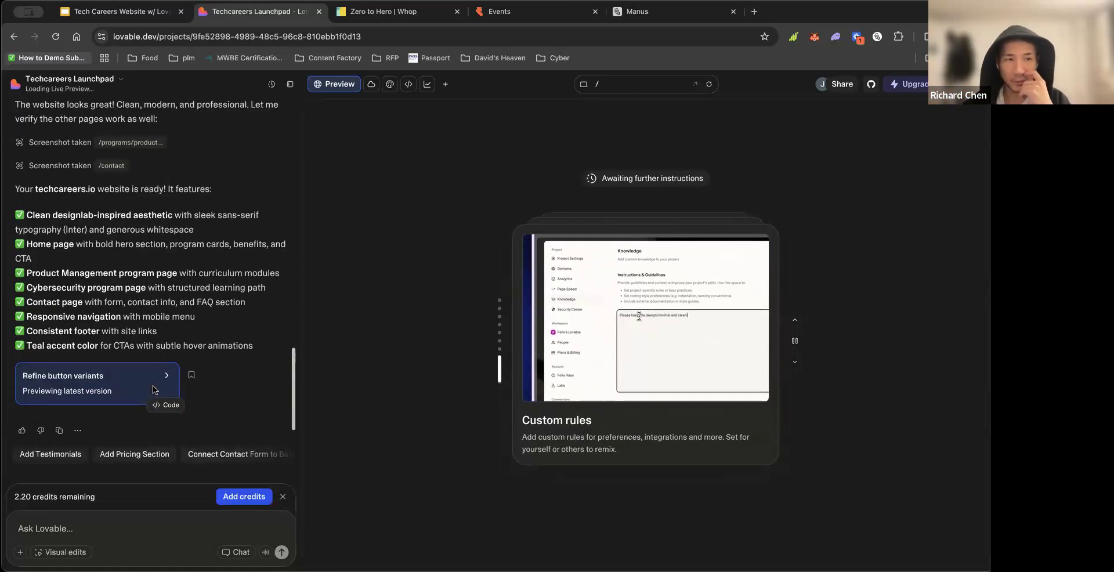
scroll(155, 390, "down", 1)
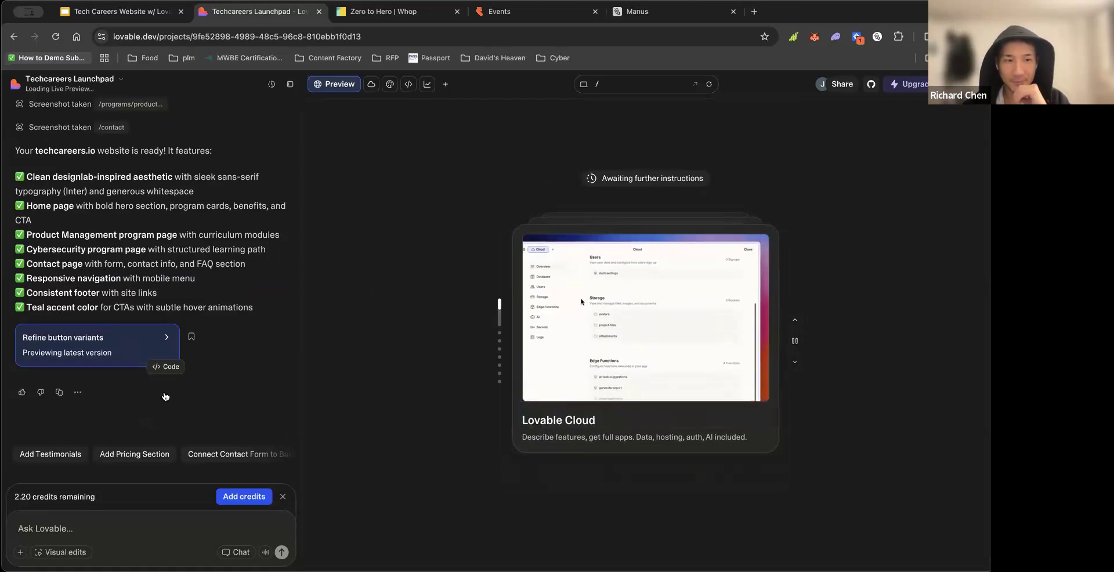
left_click(165, 366)
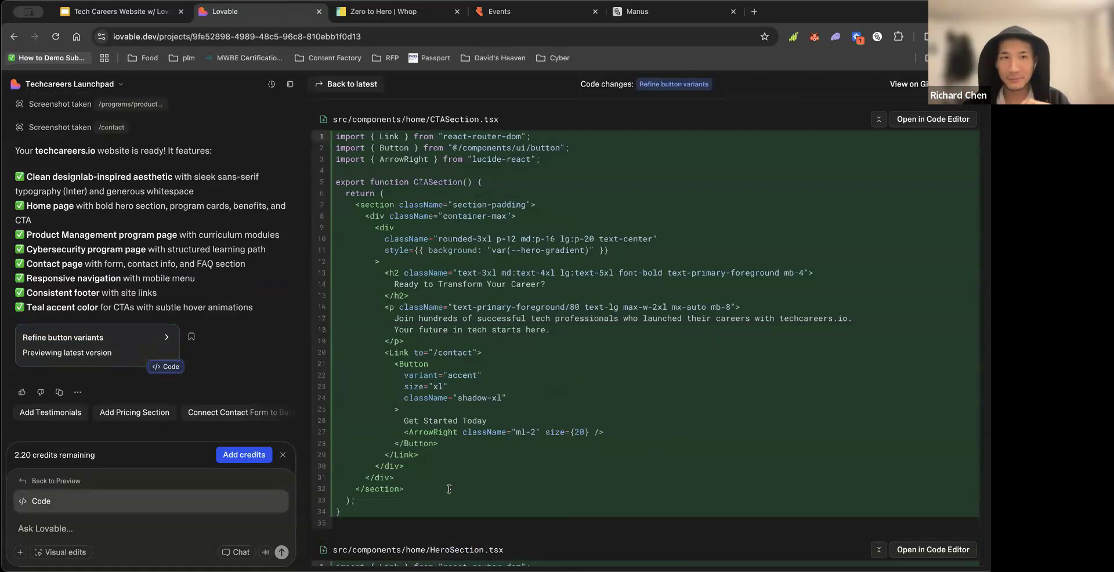
left_click(346, 88)
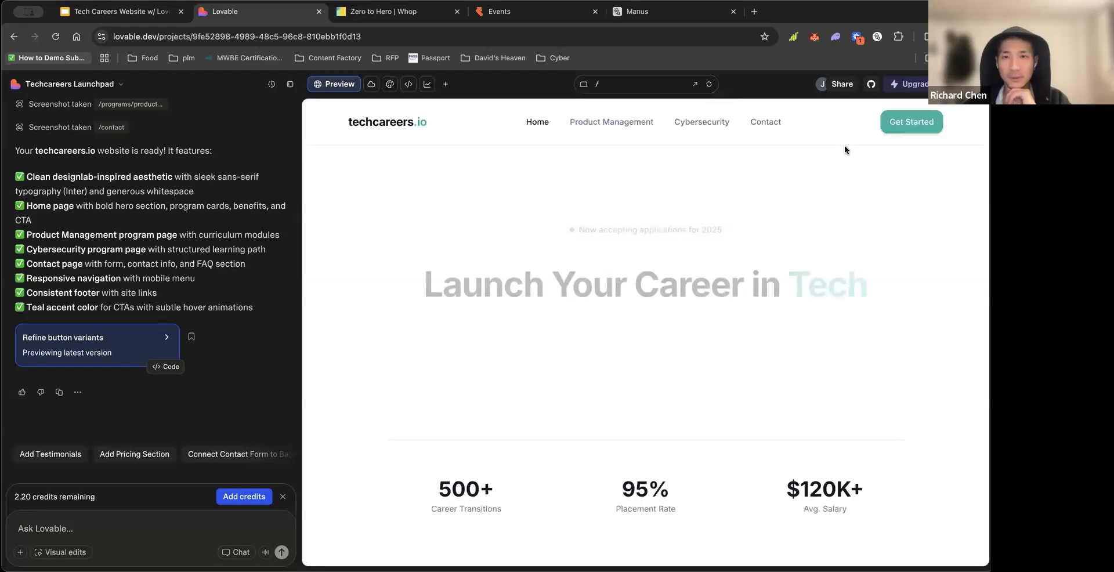
- Review the generated home page in the preview, from the hero section down to the closing call to action
scroll(660, 290, "down", 6)
scroll(660, 290, "up", 6)
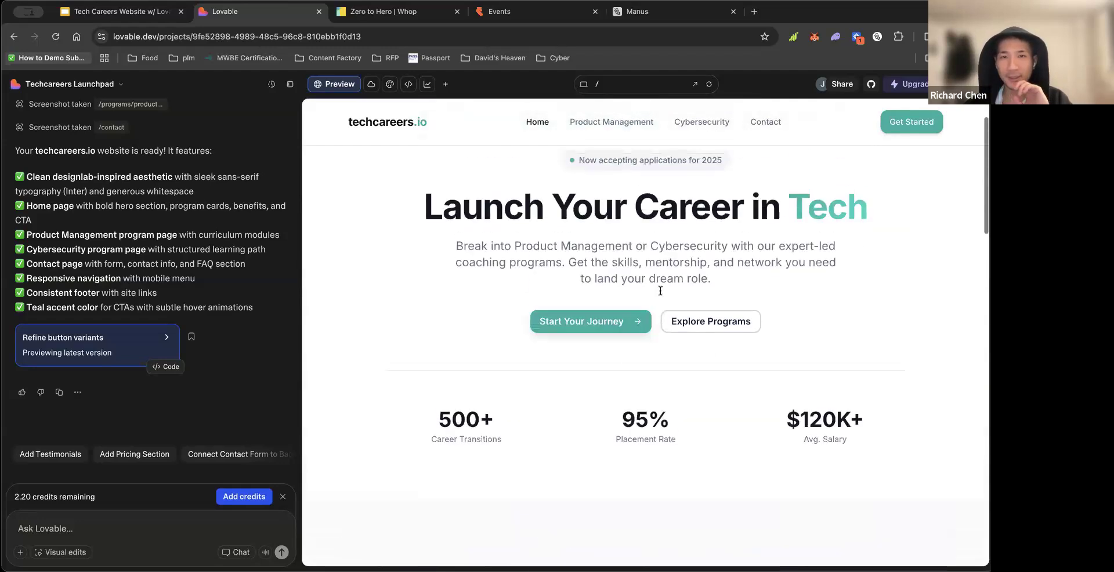
scroll(660, 290, "down", 9)
scroll(660, 290, "down", 5)
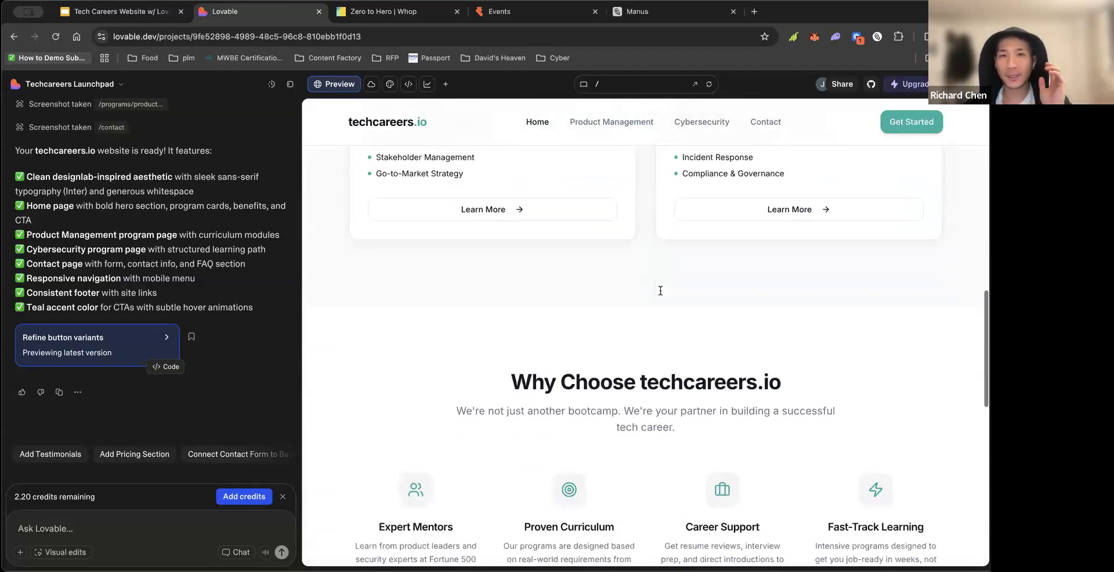
scroll(661, 290, "down", 6)
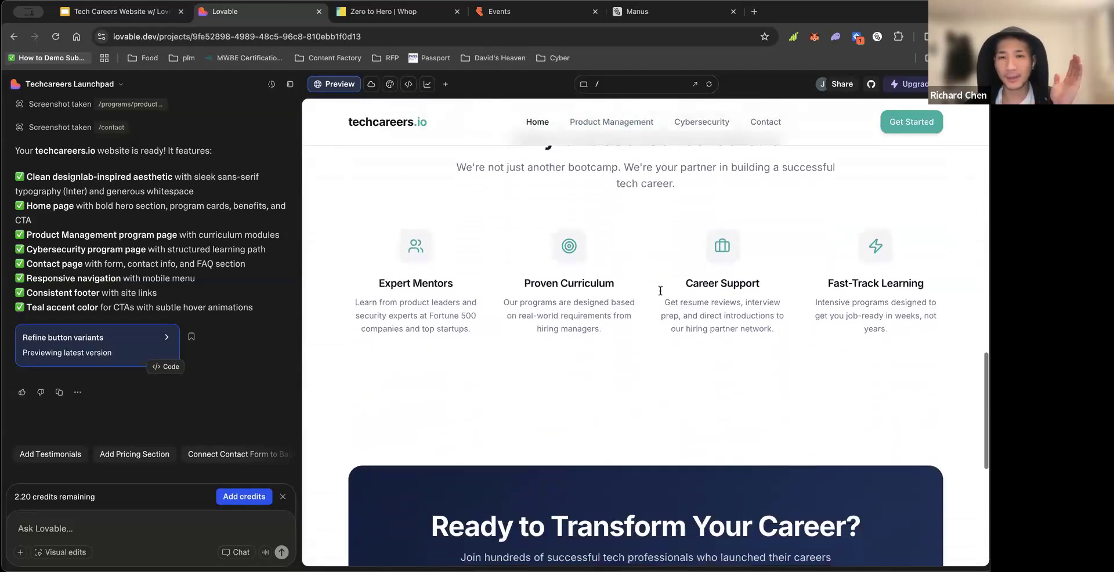
scroll(660, 290, "up", 10)
scroll(661, 291, "up", 5)
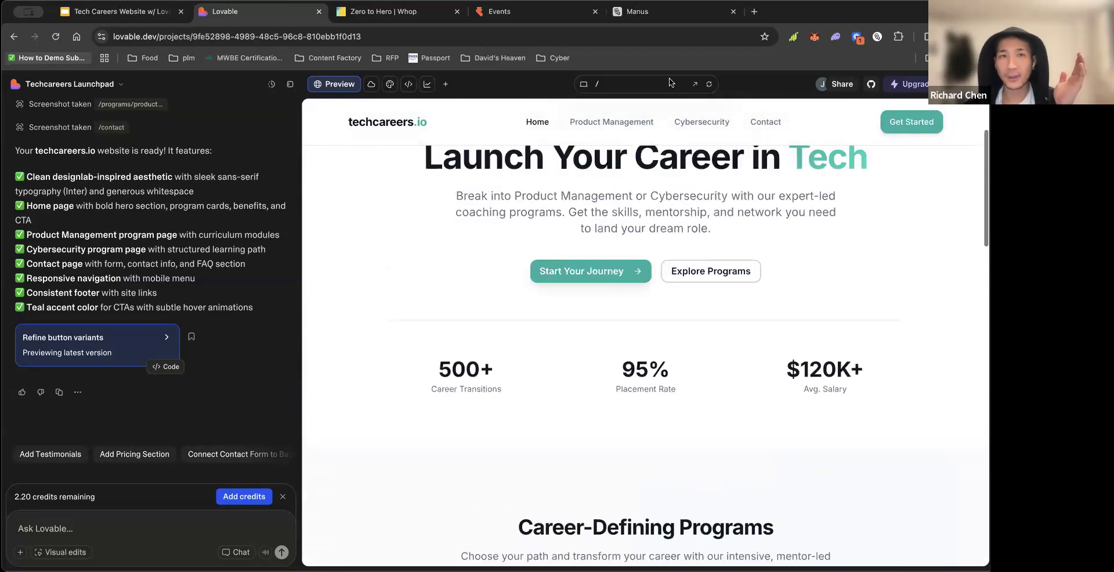
- Open the Designlab website in a new browser tab to examine the reference design
key("ctrl+t")
type("design")
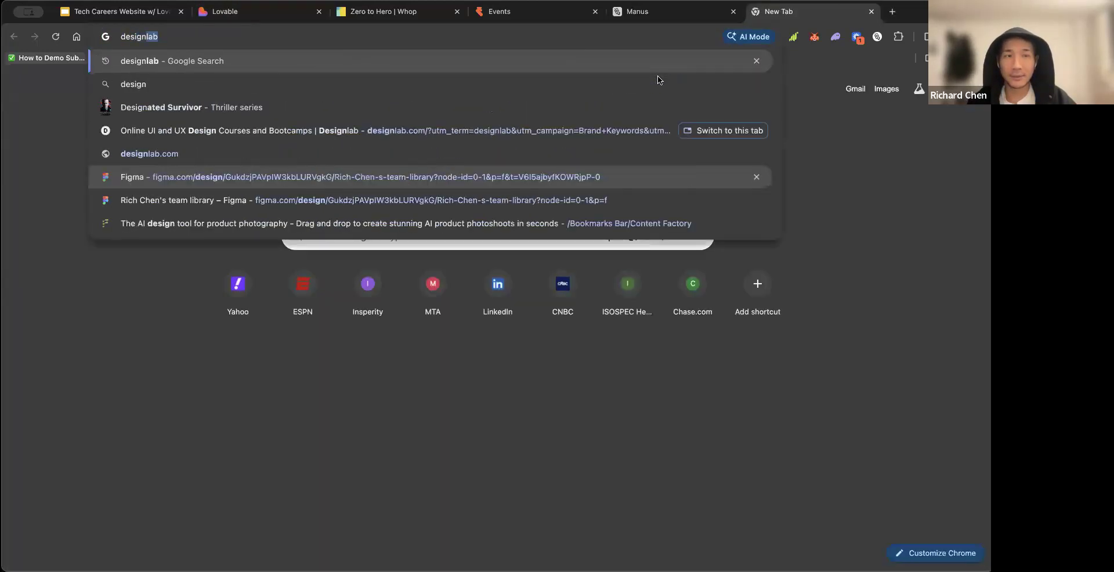
key("Return")
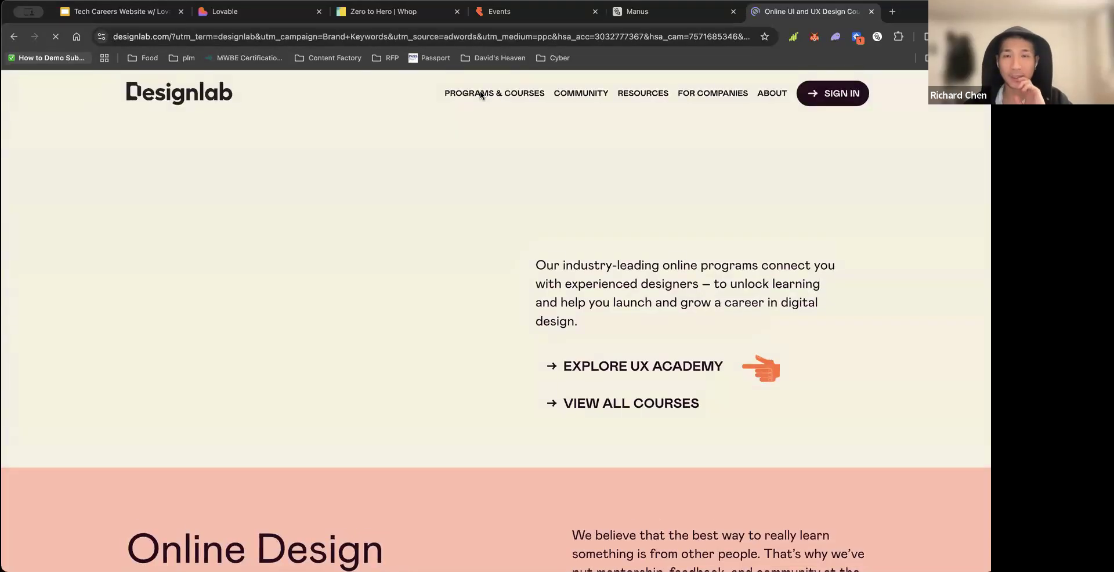
left_click(480, 95)
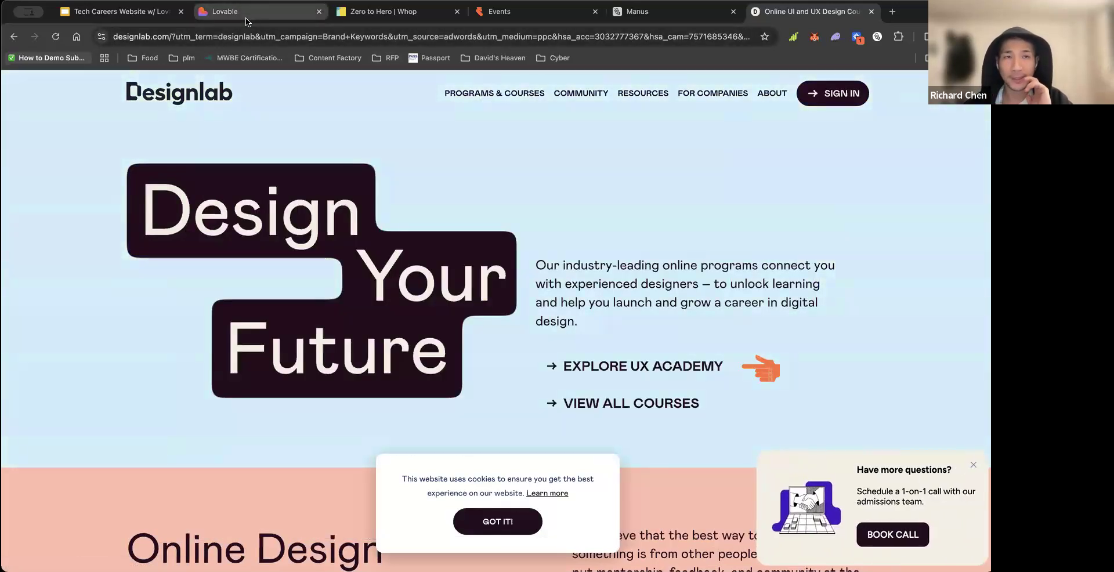
- Switch back to Lovable and compare the home page's hero, programs and Why Choose sections with the reference design
left_click(245, 17)
scroll(530, 367, "up", 3)
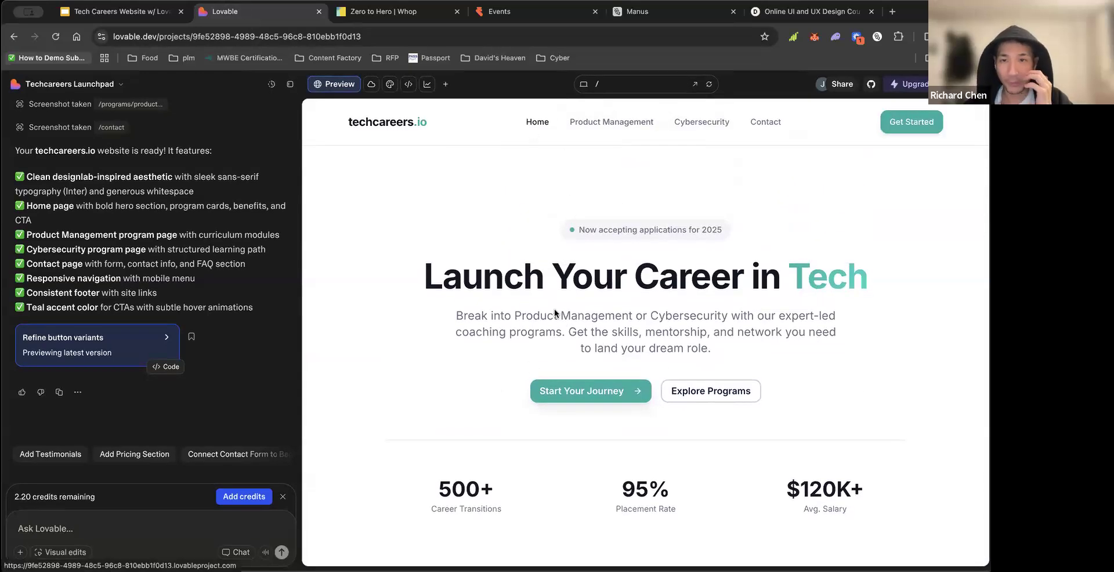
scroll(480, 377, "down", 2)
scroll(480, 379, "down", 12)
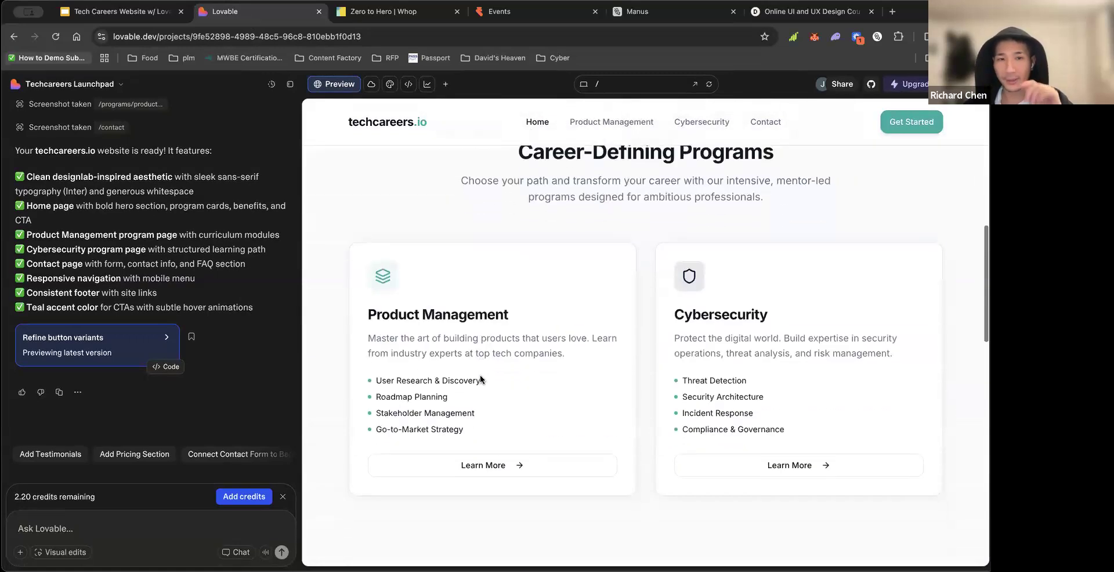
scroll(480, 379, "down", 10)
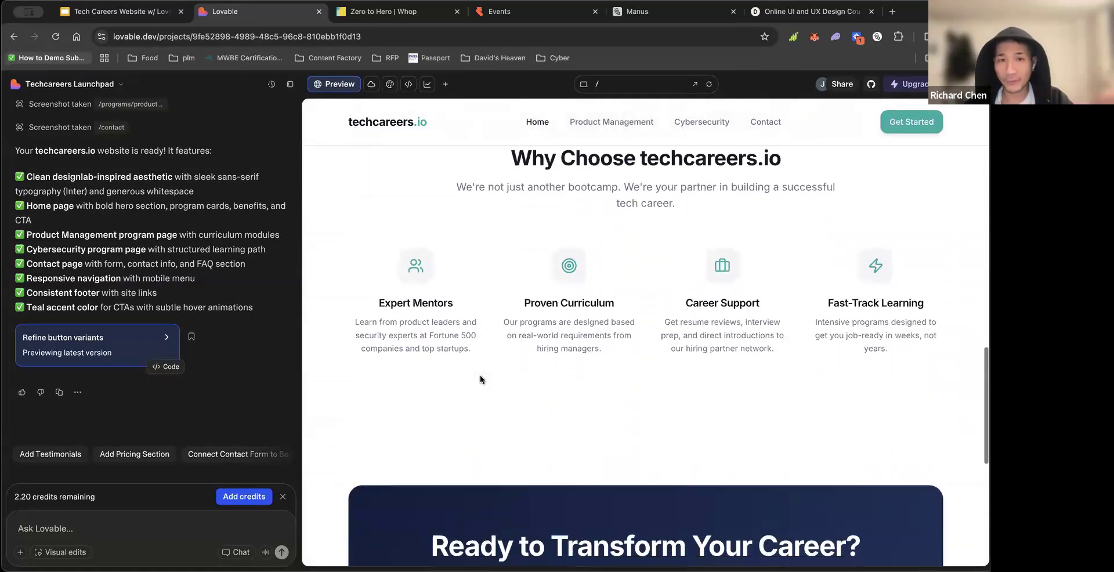
- Review the home page's closing call to action and footer, ending back at the hero section
scroll(479, 379, "down", 4)
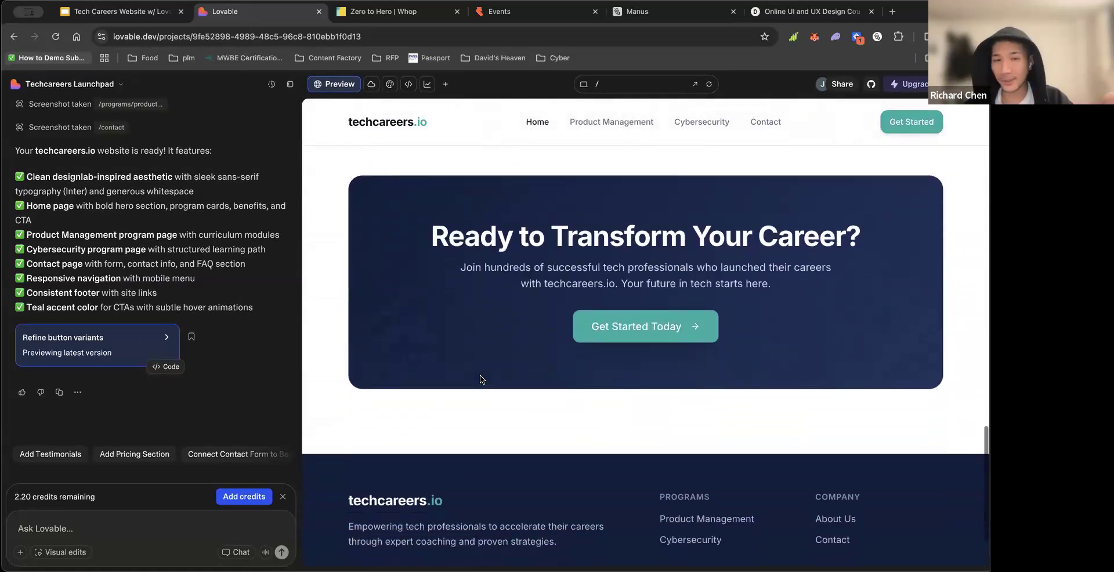
scroll(480, 378, "up", 20)
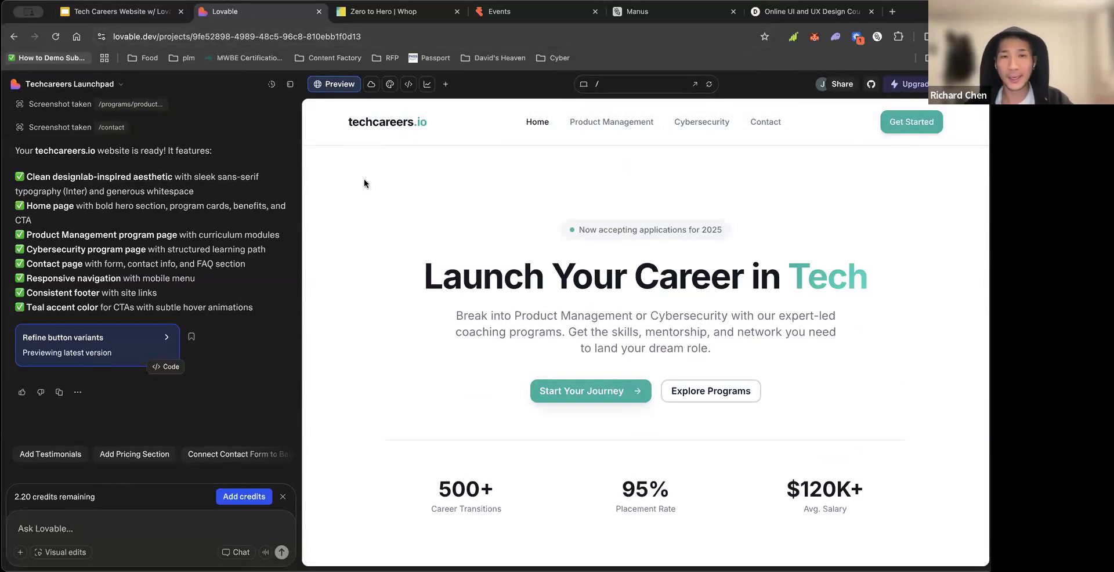
scroll(522, 140, "down", 1)
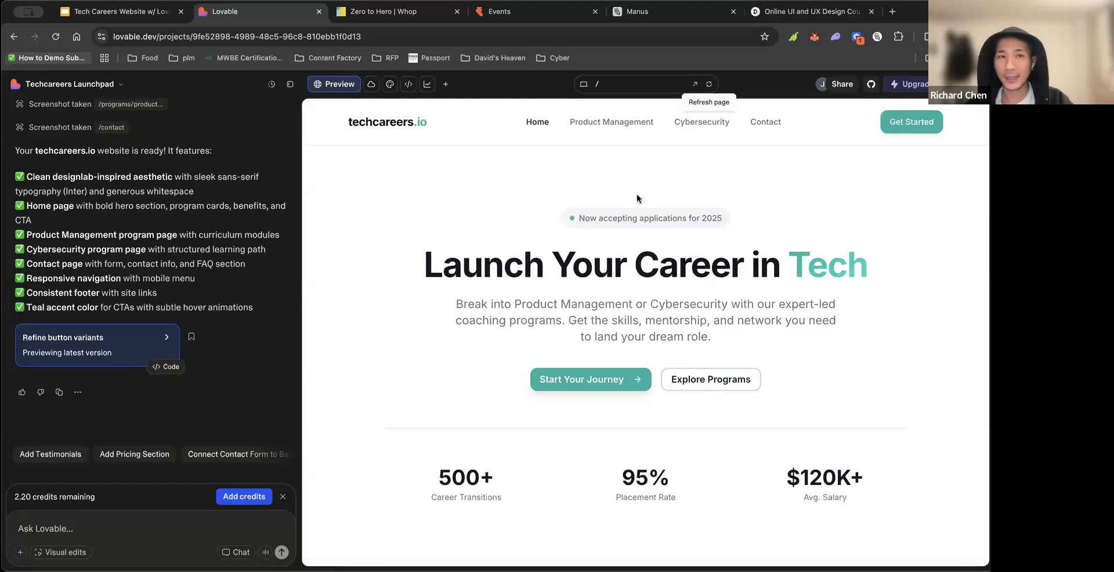
- Test the hero's Start Your Journey link and examine the contact page's message form, contact information and FAQ
left_click(562, 381)
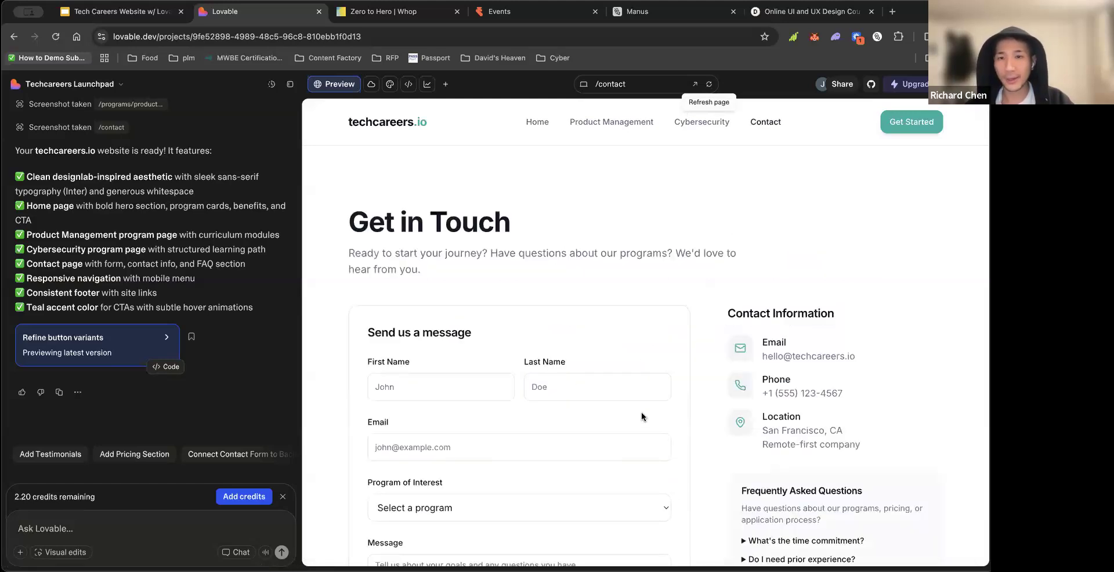
scroll(642, 415, "down", 5)
scroll(642, 413, "up", 4)
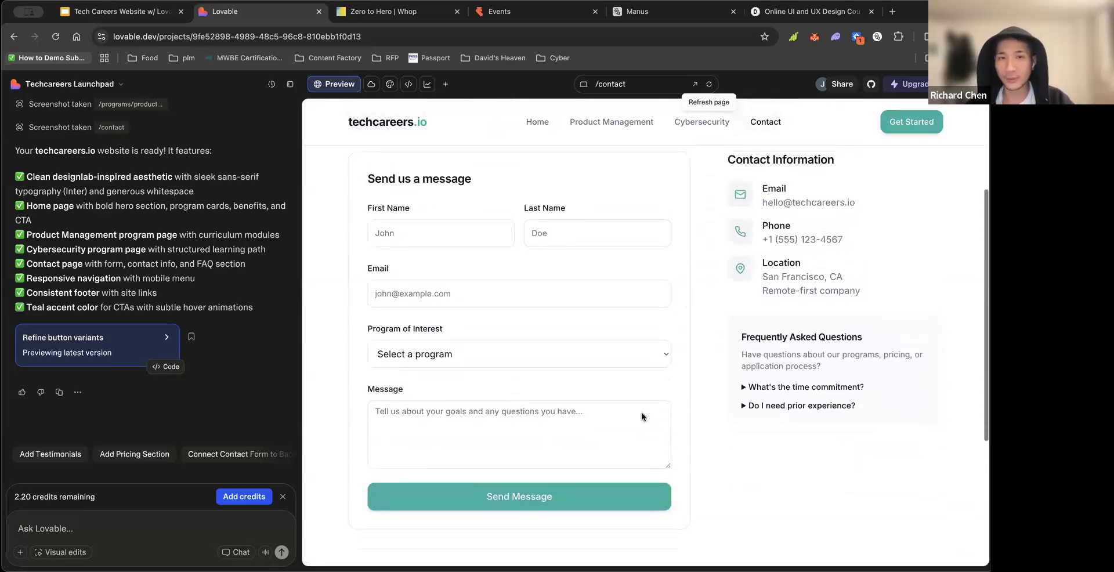
scroll(707, 366, "up", 2)
scroll(708, 365, "down", 2)
scroll(708, 365, "up", 2)
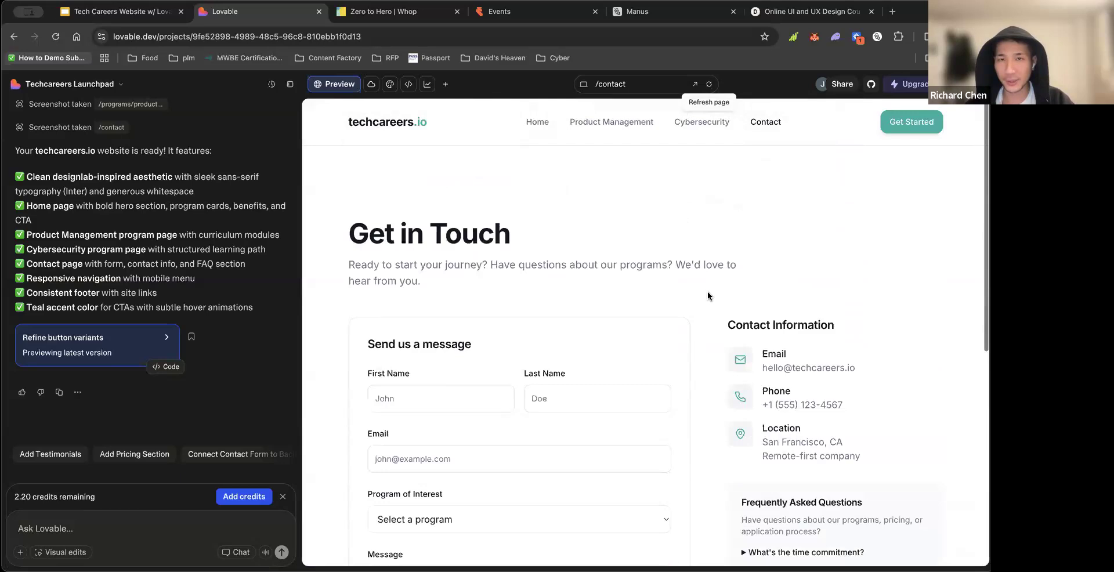
- Open the Product Management page in the preview and examine its hero and the program highlights row
left_click(612, 122)
scroll(622, 250, "down", 1)
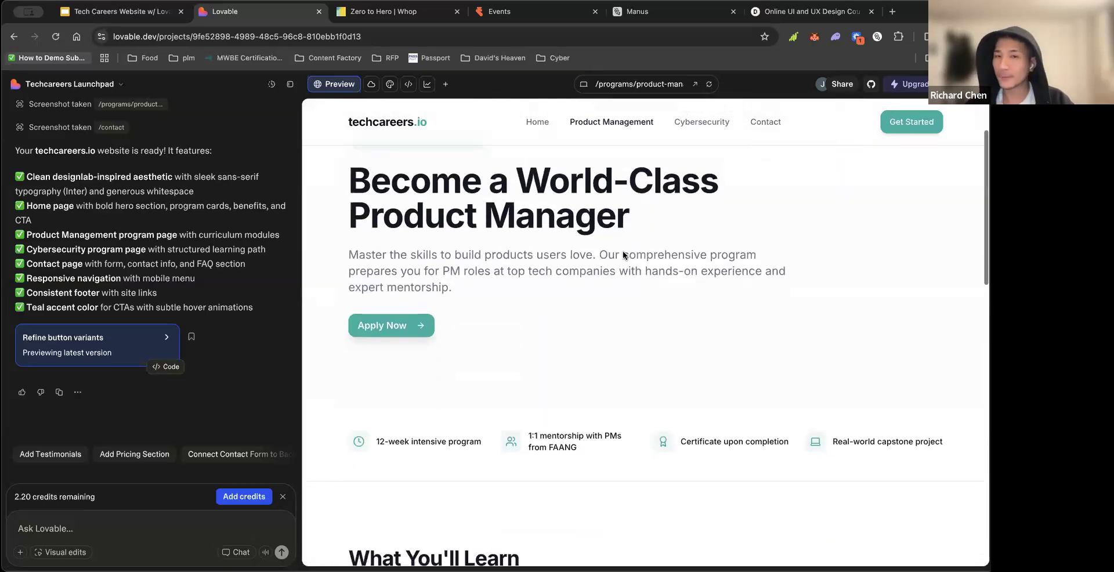
scroll(625, 427, "up", 1)
scroll(625, 427, "down", 1)
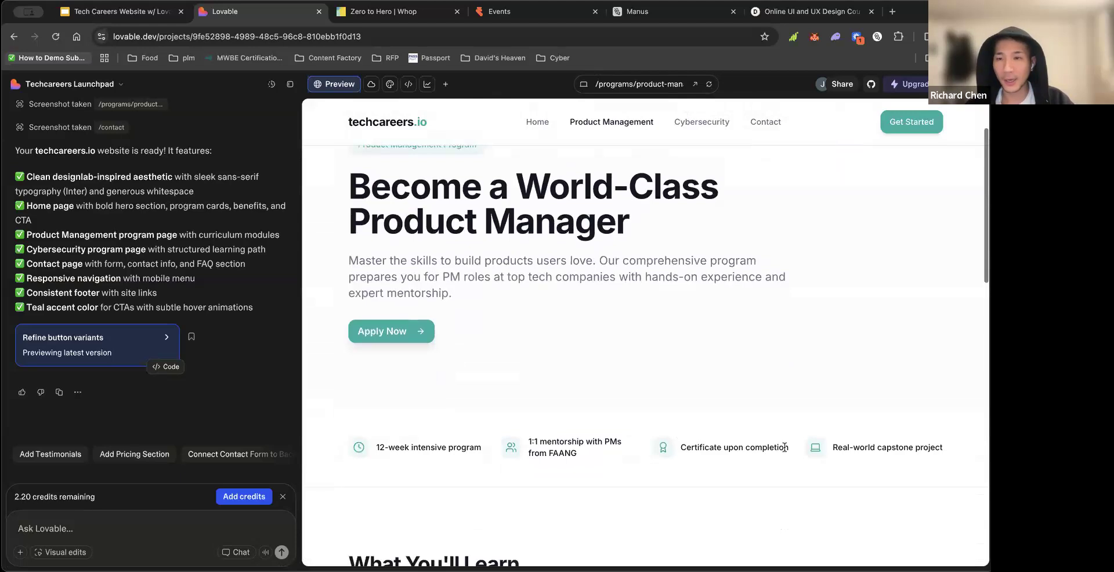
left_click_drag(953, 446, 445, 413)
left_click(433, 415)
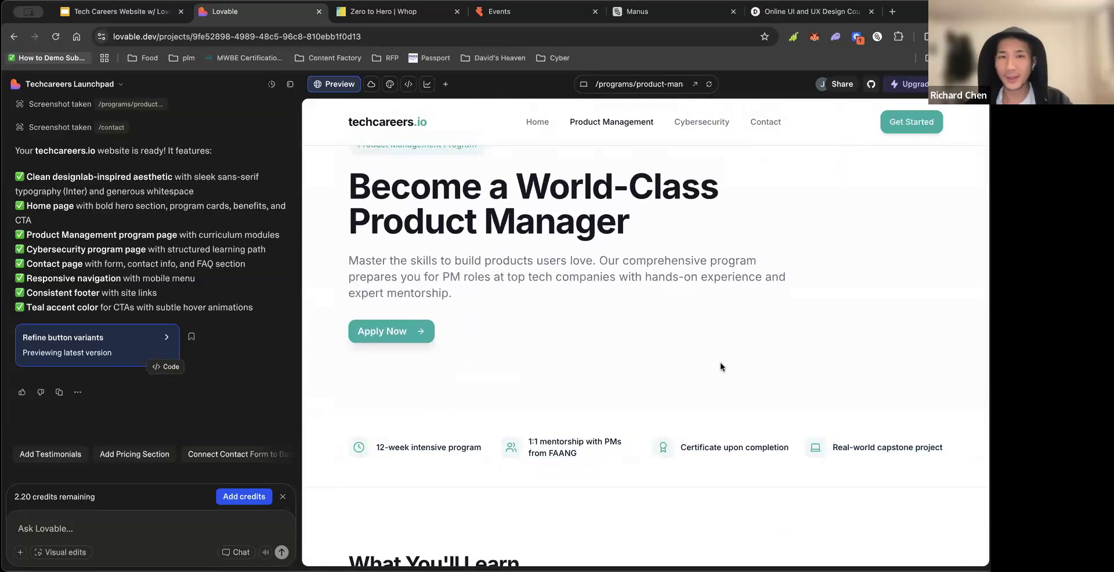
- Review the Product Management page's What You'll Learn modules and closing call to action, ending back at its hero
scroll(719, 362, "down", 2)
scroll(719, 362, "up", 1)
scroll(719, 366, "up", 1)
right_click(535, 355)
left_click(479, 307)
scroll(562, 402, "down", 5)
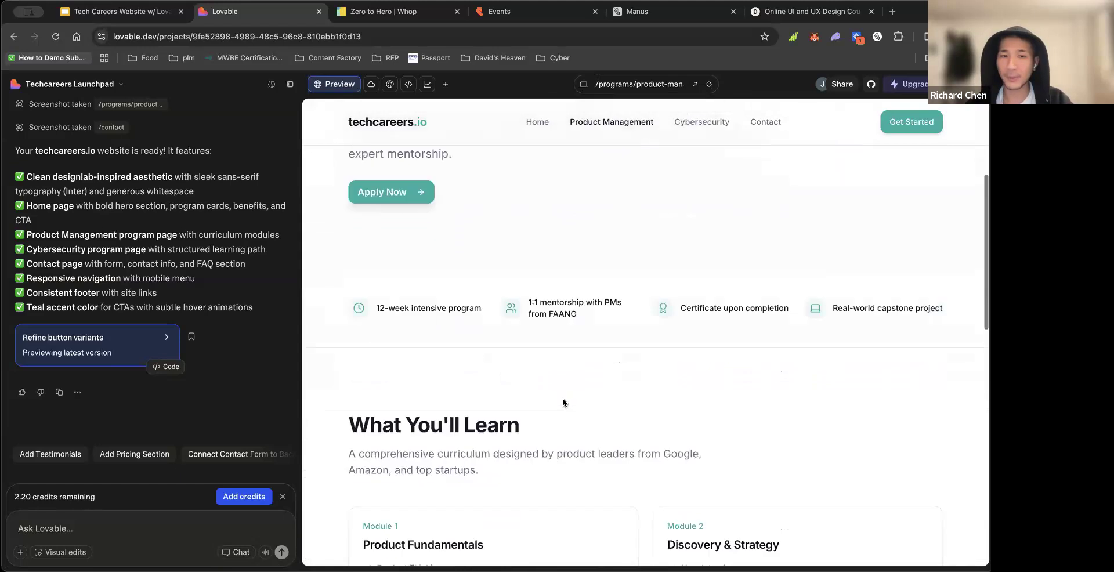
scroll(563, 401, "down", 3)
scroll(563, 400, "up", 2)
scroll(562, 400, "up", 1)
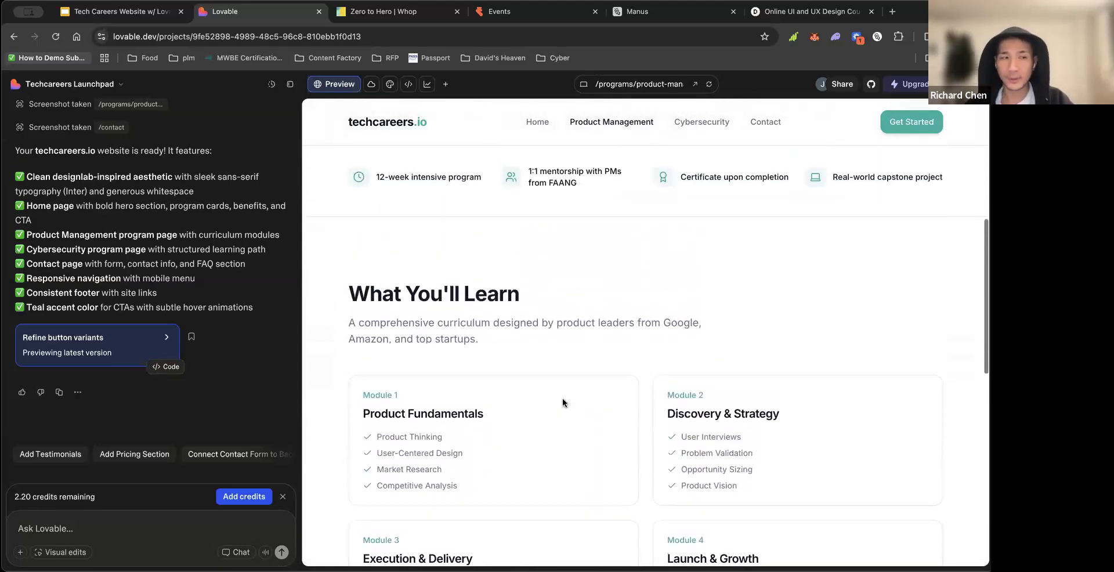
scroll(562, 400, "down", 1)
scroll(562, 403, "down", 5)
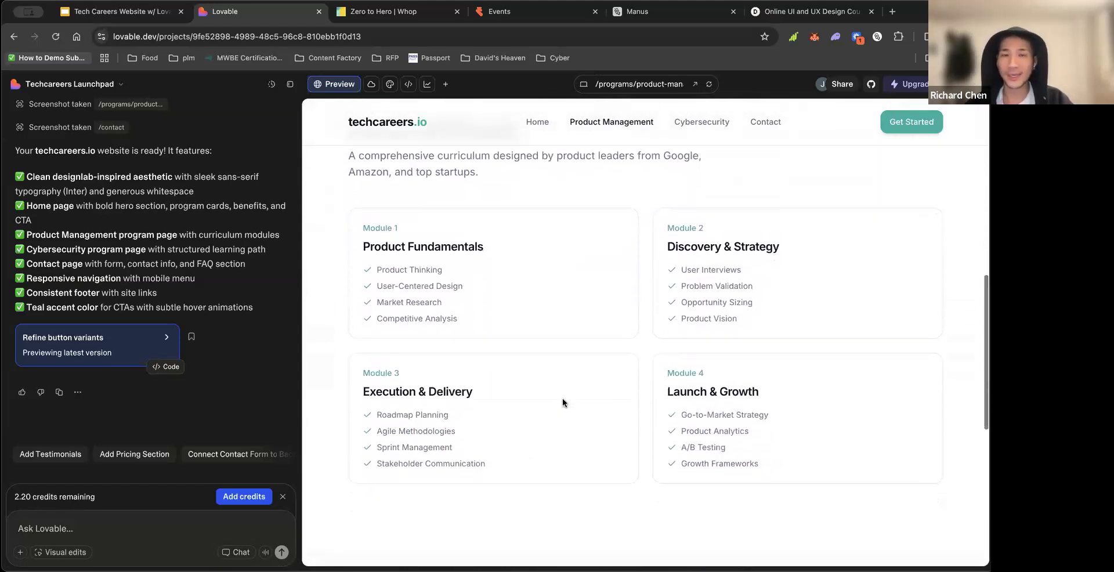
scroll(562, 403, "down", 5)
scroll(563, 403, "up", 10)
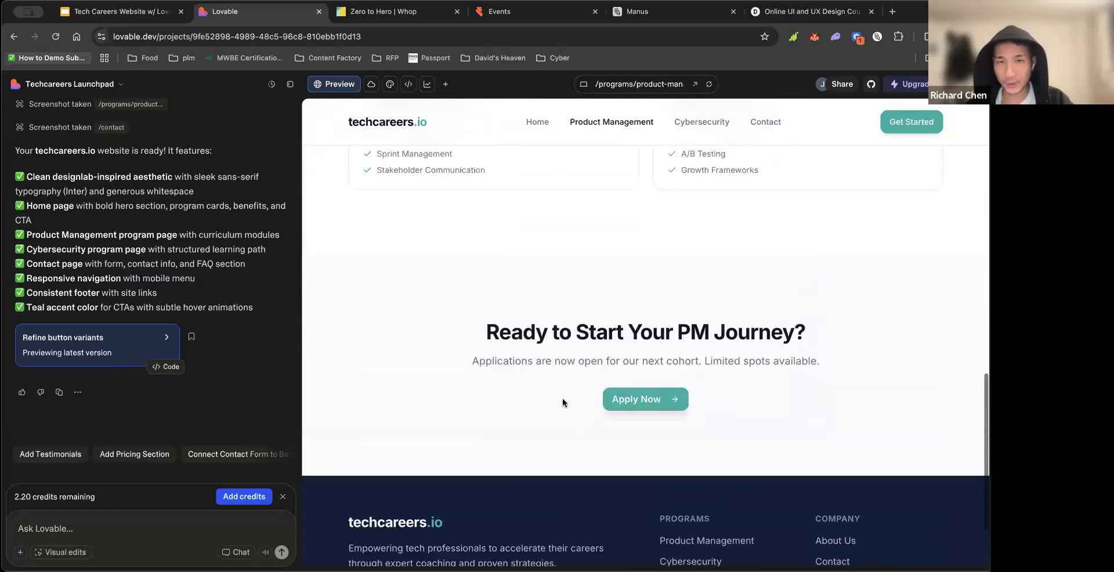
scroll(816, 381, "up", 2)
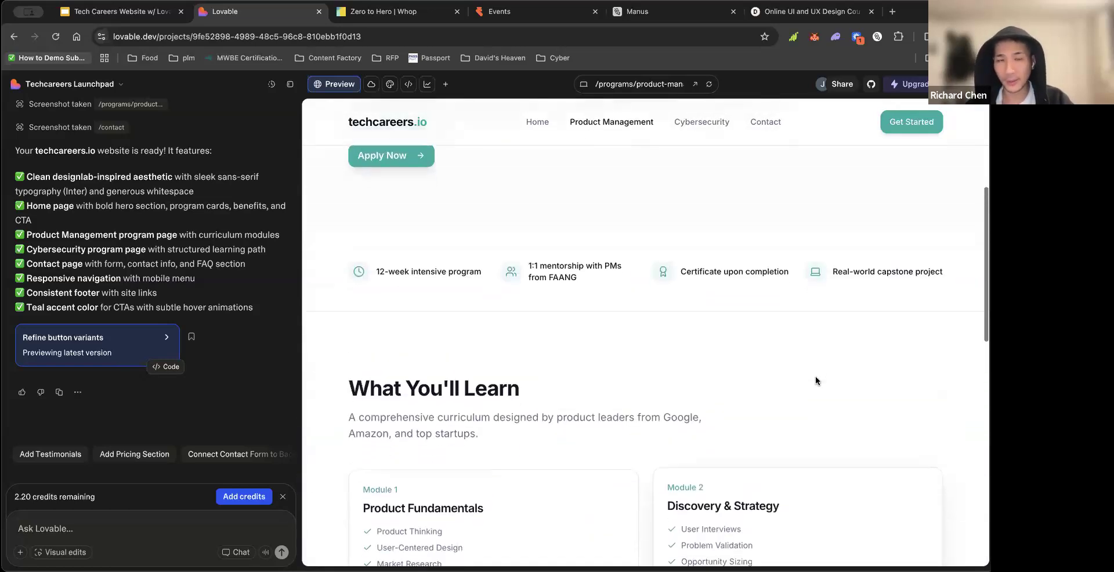
scroll(617, 431, "up", 5)
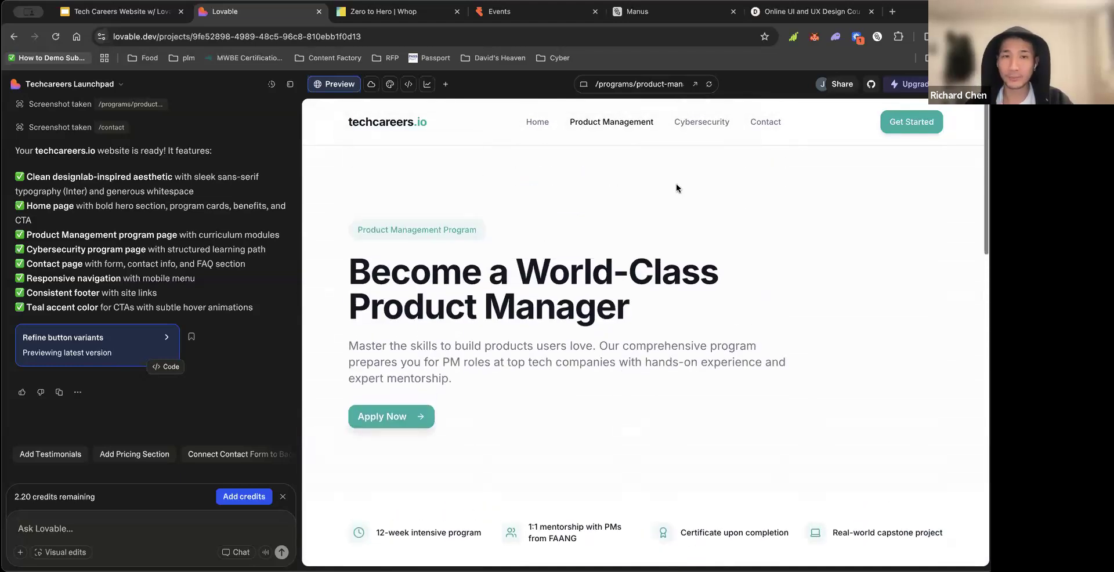
- Open the Cybersecurity page in the preview and review its hero, program highlights and curriculum modules
left_click(696, 123)
scroll(639, 240, "down", 10)
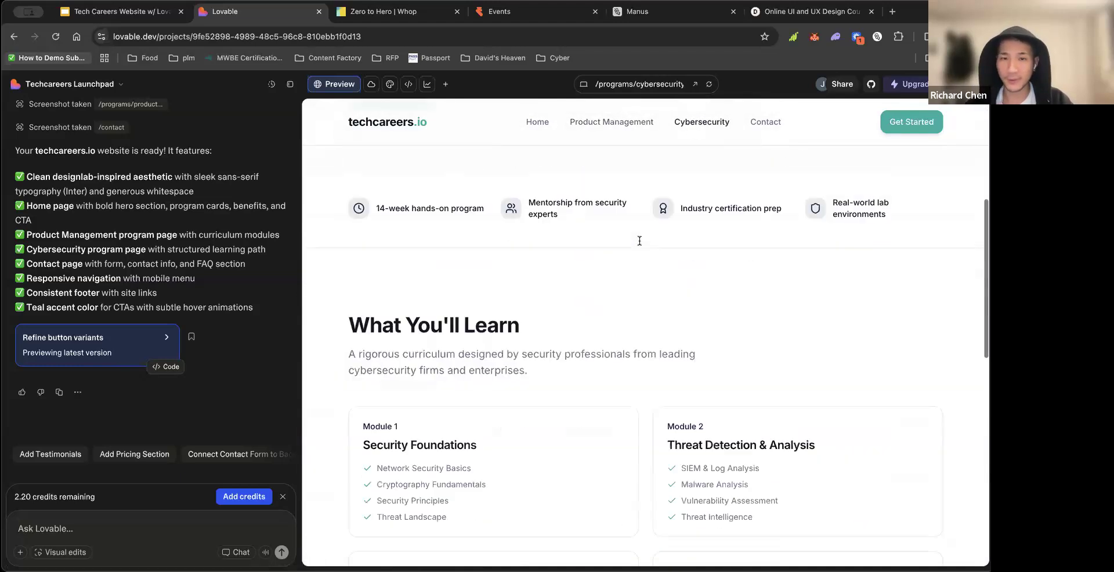
scroll(612, 306, "down", 3)
scroll(611, 306, "up", 15)
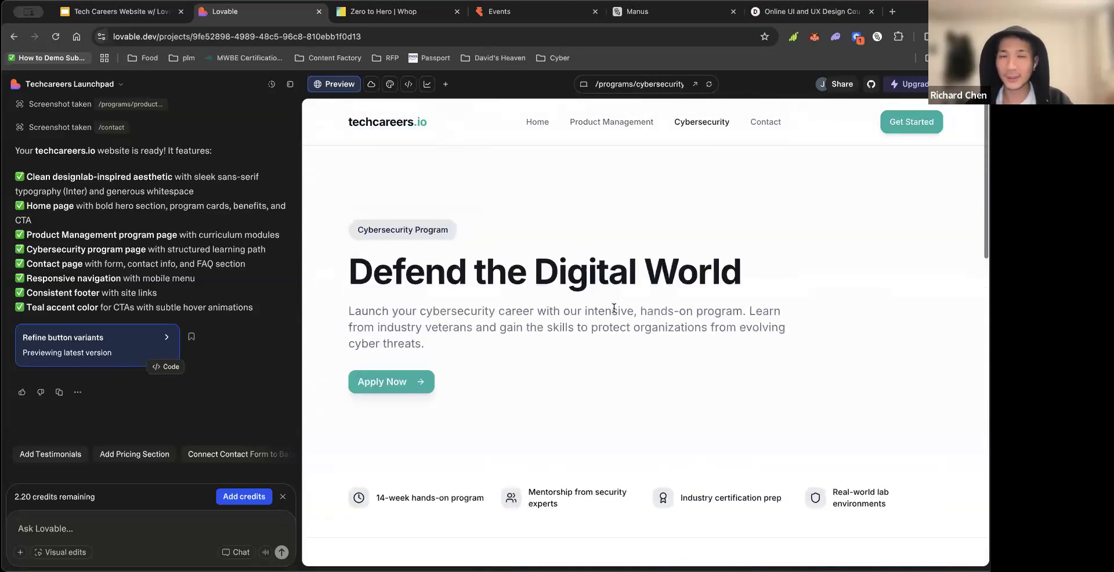
scroll(614, 309, "down", 3)
scroll(614, 307, "down", 3)
scroll(614, 306, "up", 4)
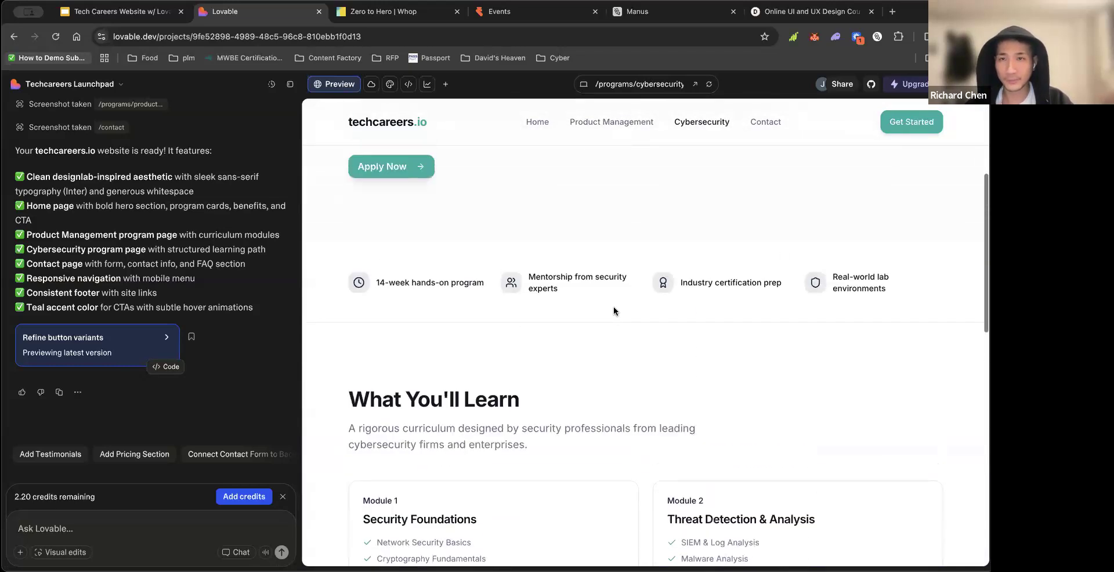
- Check the Contact page from the site navigation and return to the home page
left_click(757, 131)
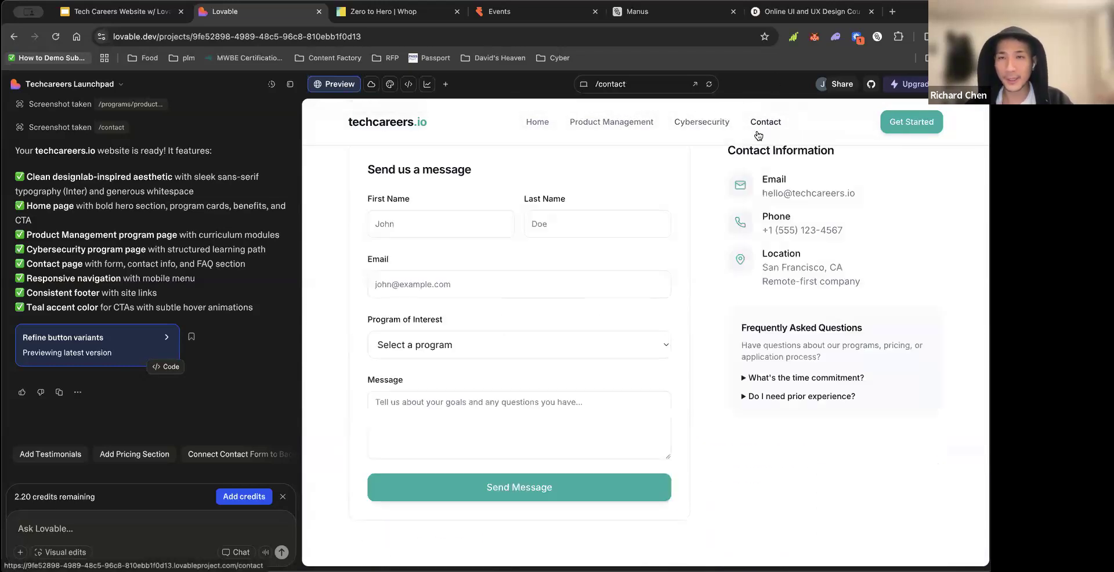
left_click(536, 121)
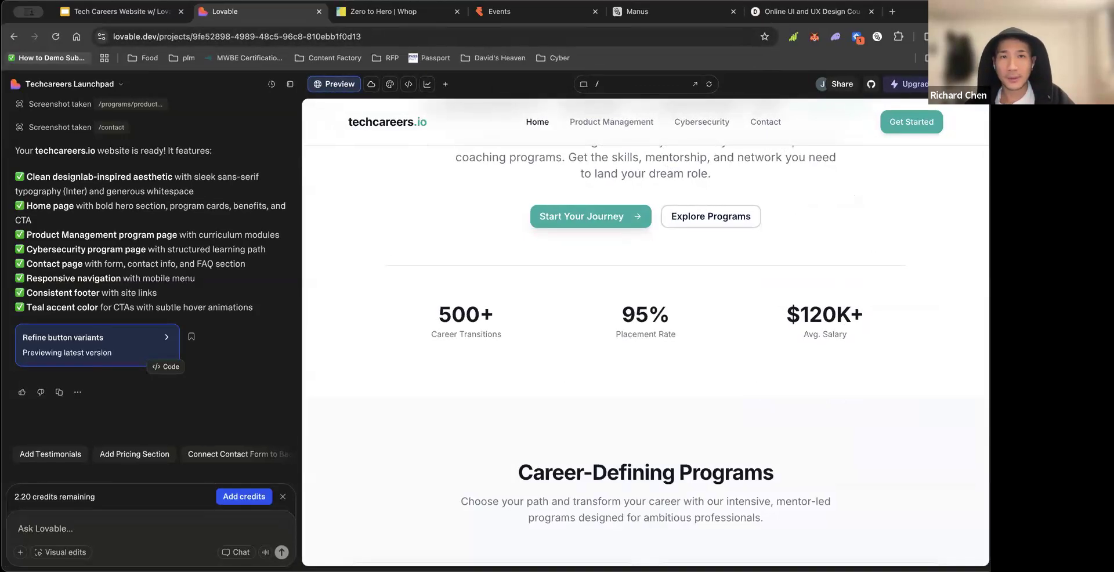
- Copy the invite link of the Zero to Hero community in Whop and return to Lovable
left_click(394, 12)
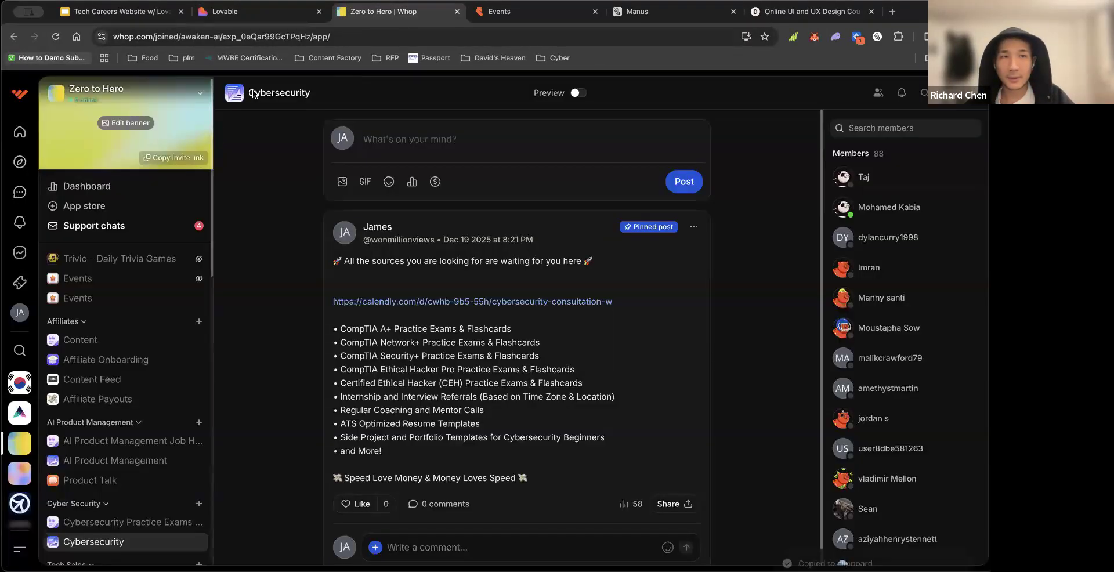
left_click(199, 159)
left_click(302, 13)
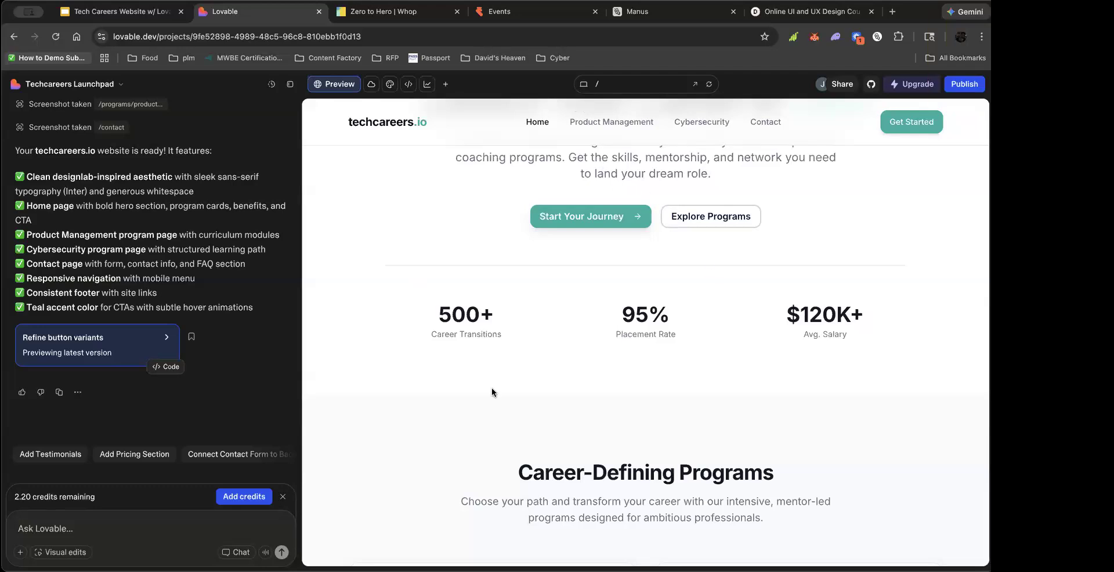
- Begin a follow-up prompt for Lovable with "I love this first output."
scroll(476, 261, "up", 3)
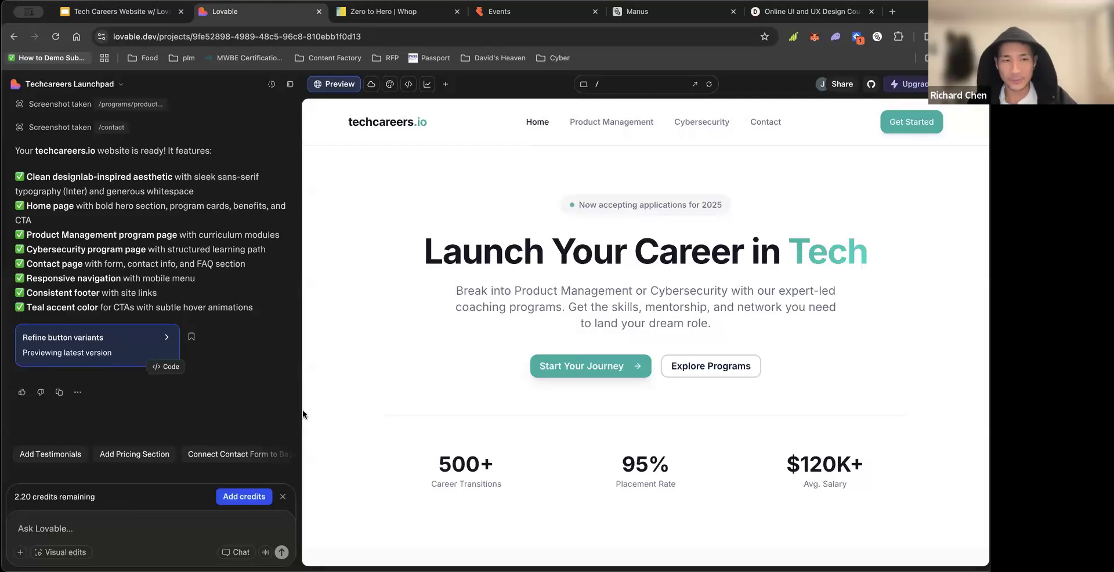
type("I lo")
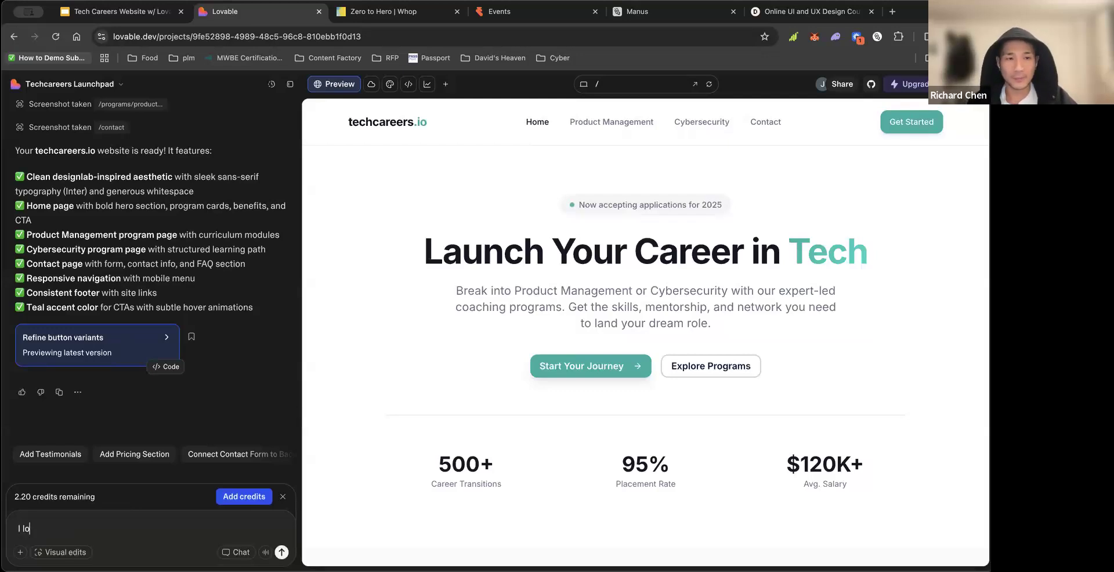
type("ve where we")
key("super+BackSpace")
type("I love ho")
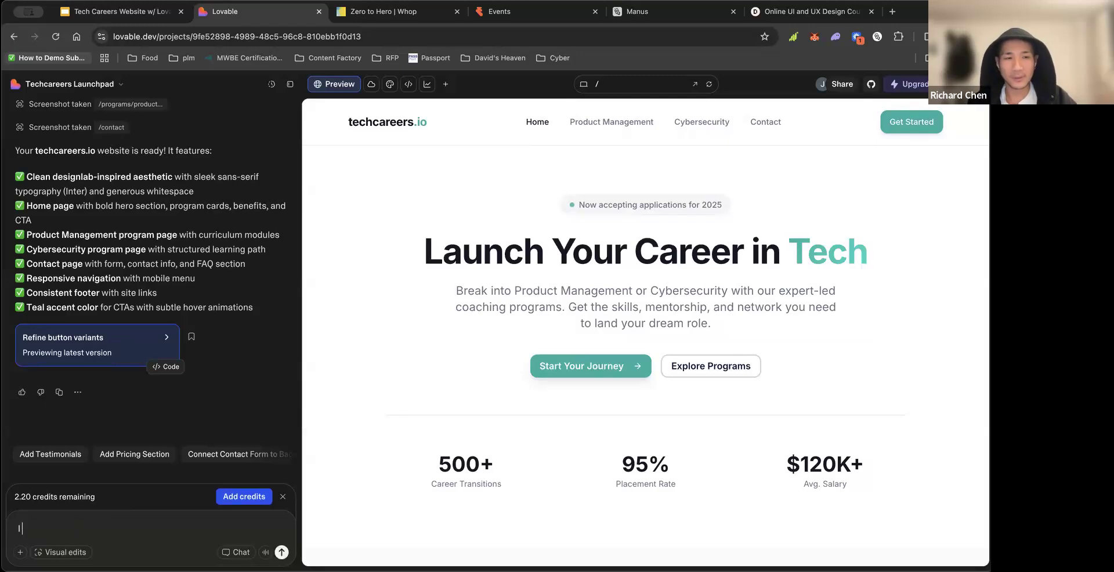
key("BackSpace")
key("BackSpace")
type("a")
key("BackSpace")
type("this first output.")
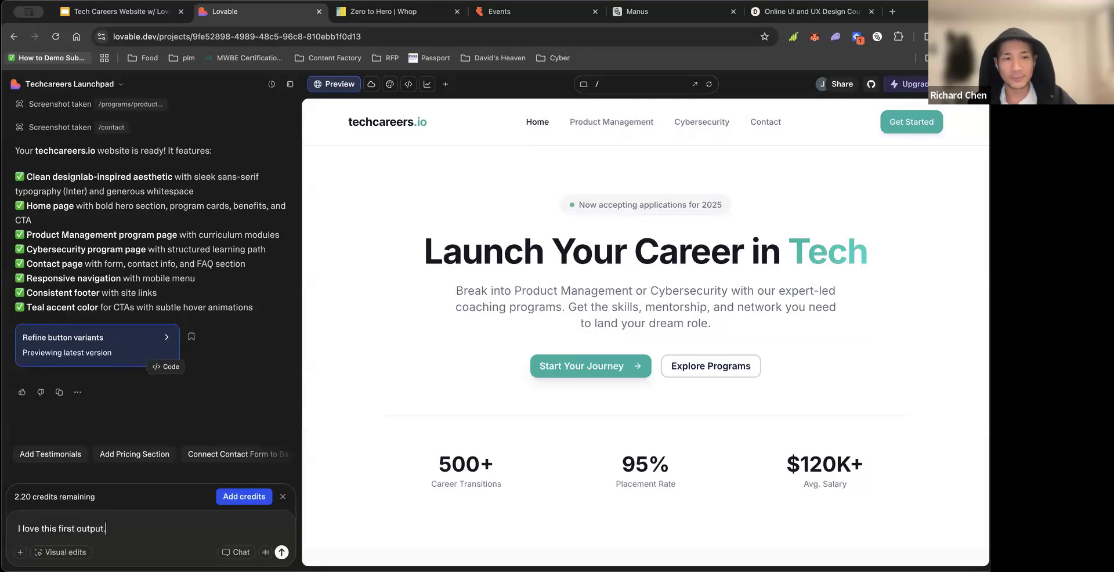
- Add the feedback "But I feel like it's missing color and character." to the prompt
type(" B")
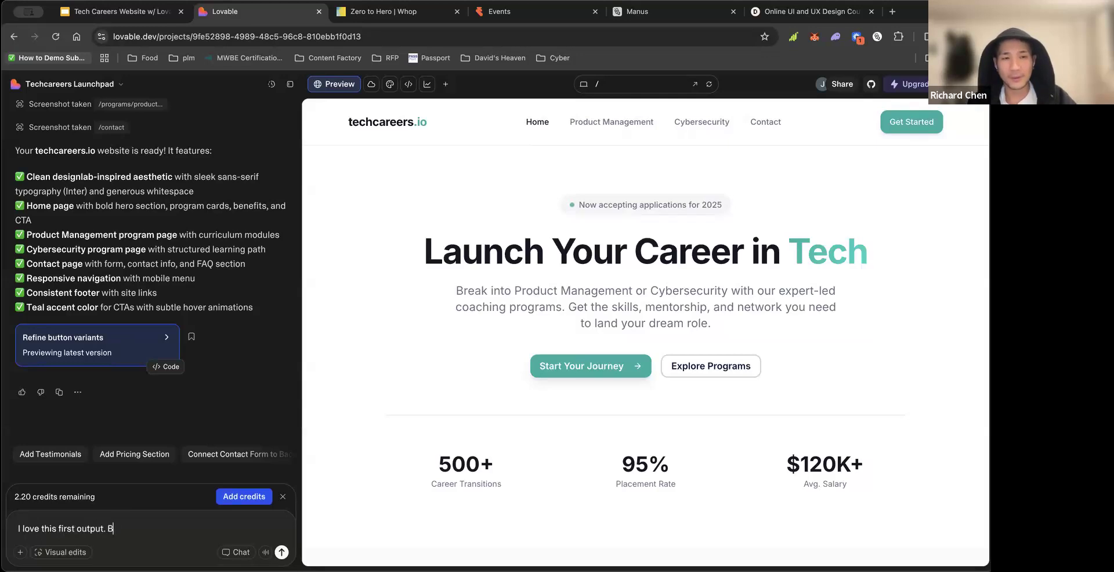
type("ut I feel like it's")
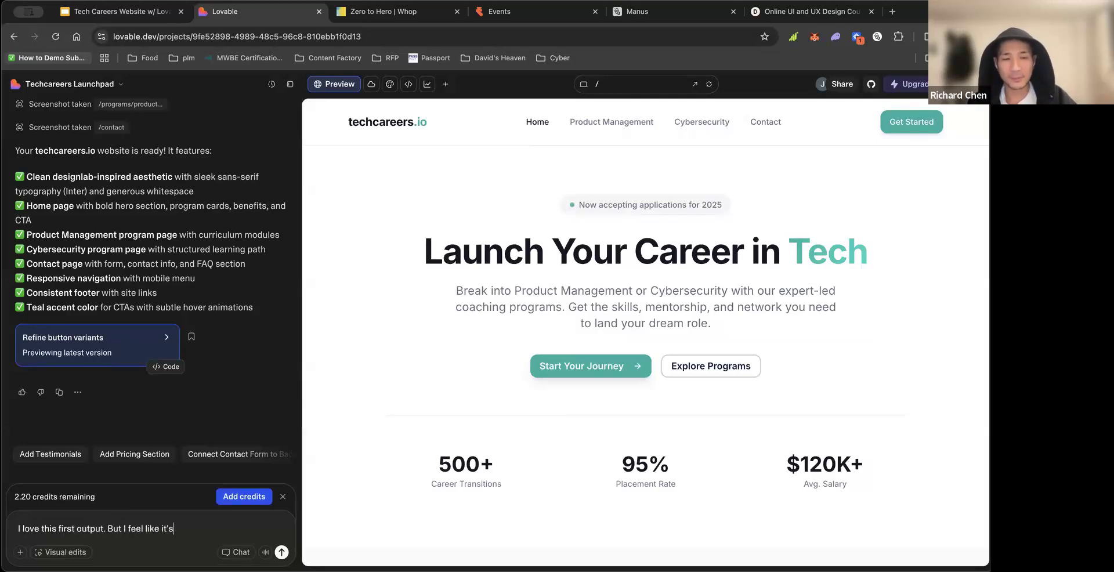
type(" missing ")
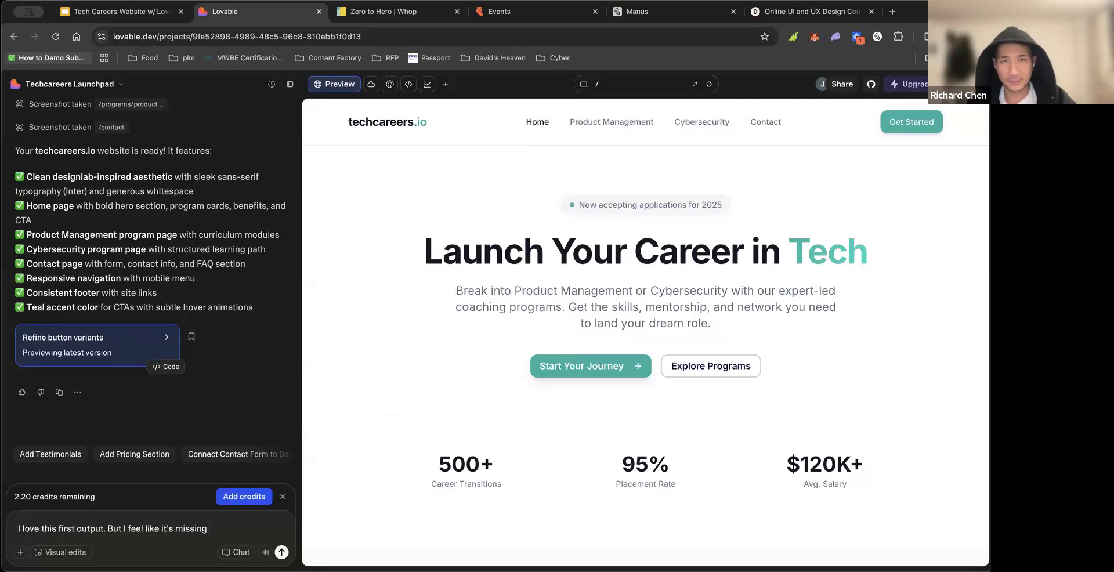
type("color and c")
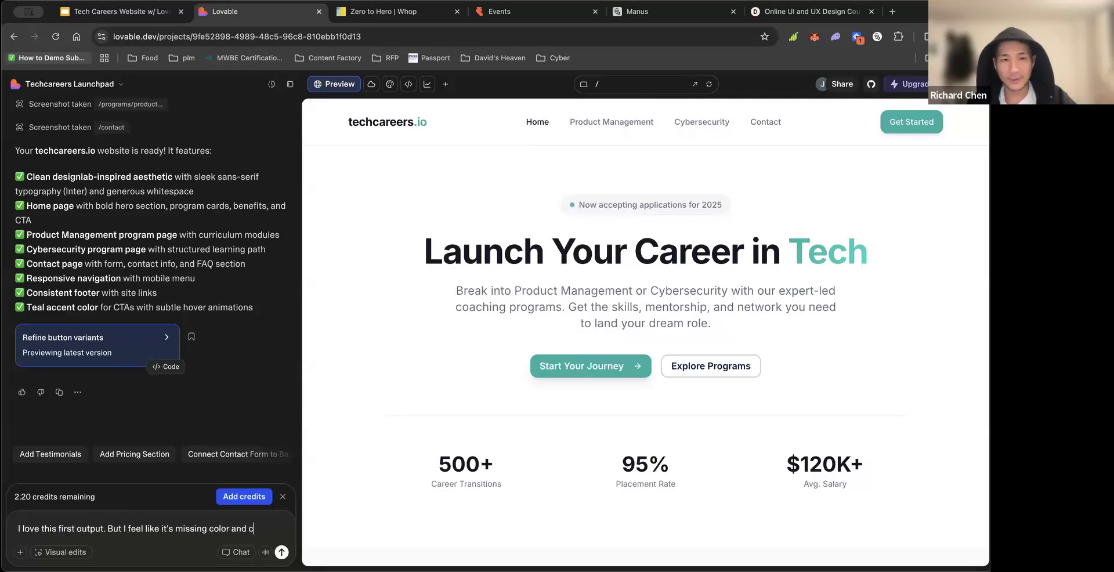
type("haracter. I")
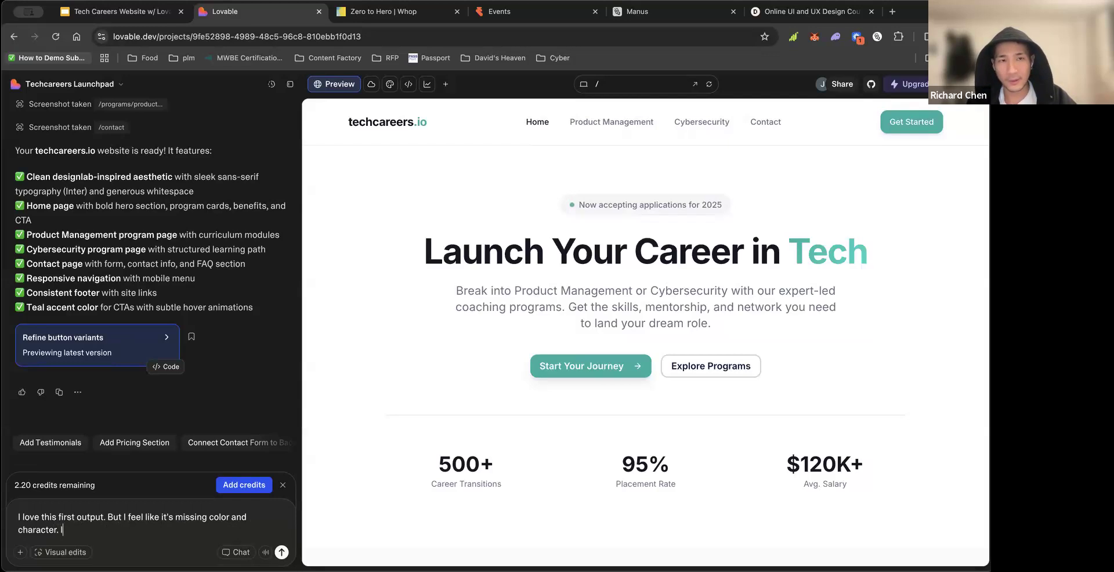
- Add "I want to use colors that both pop, but also welcoming and warm." to the follow-up prompt
type(" want to use ")
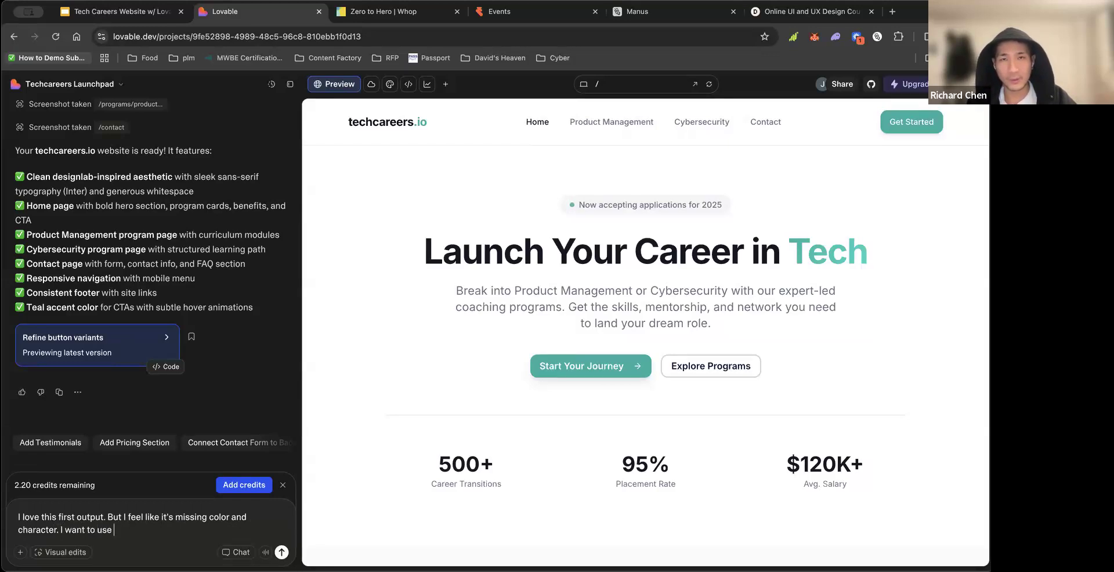
type("colors that both b")
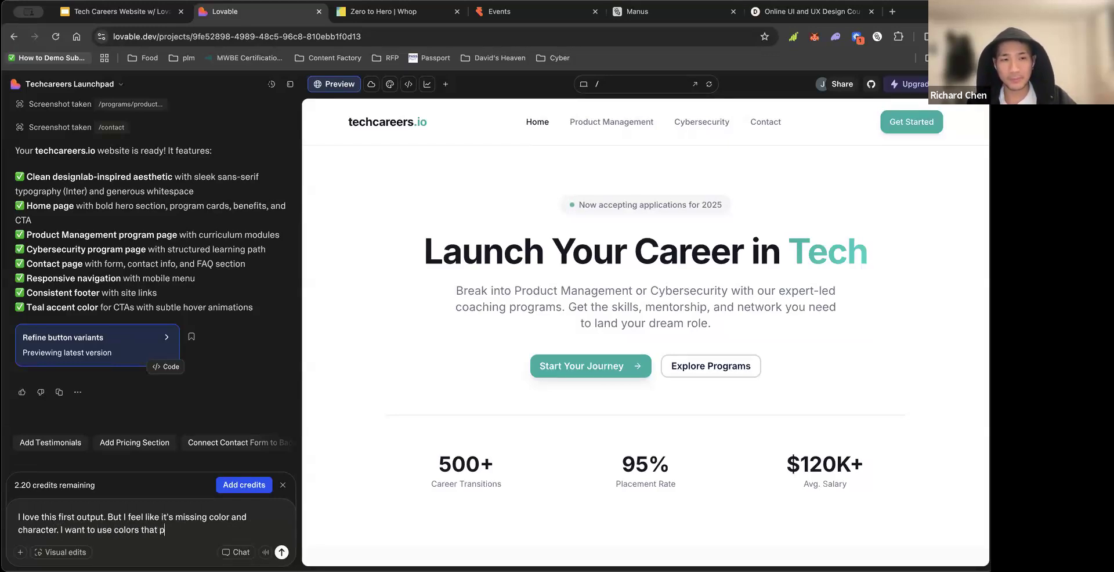
key("BackSpace")
type("pop, bu")
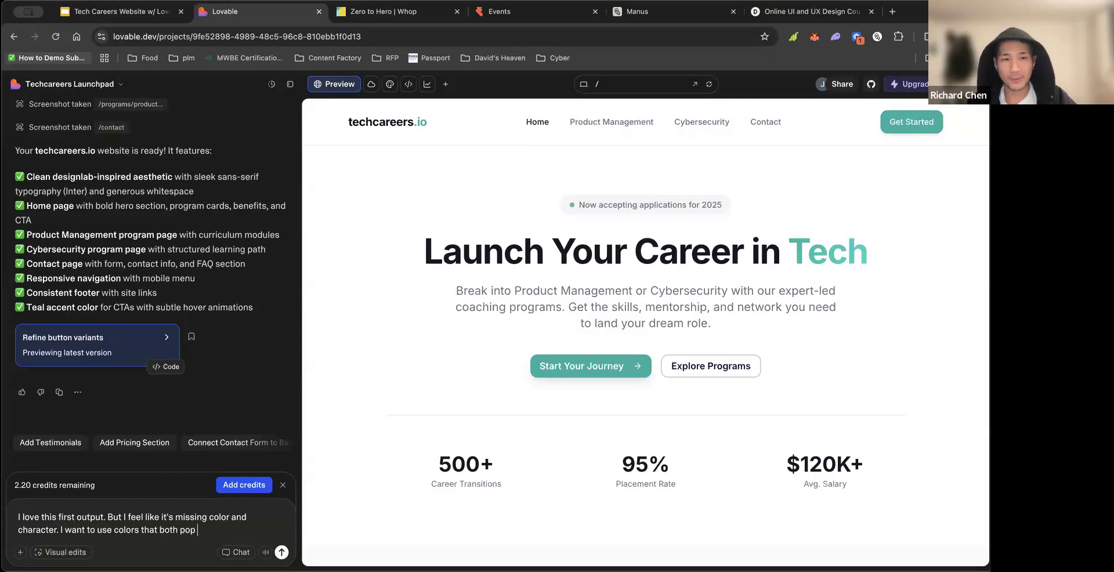
type("t")
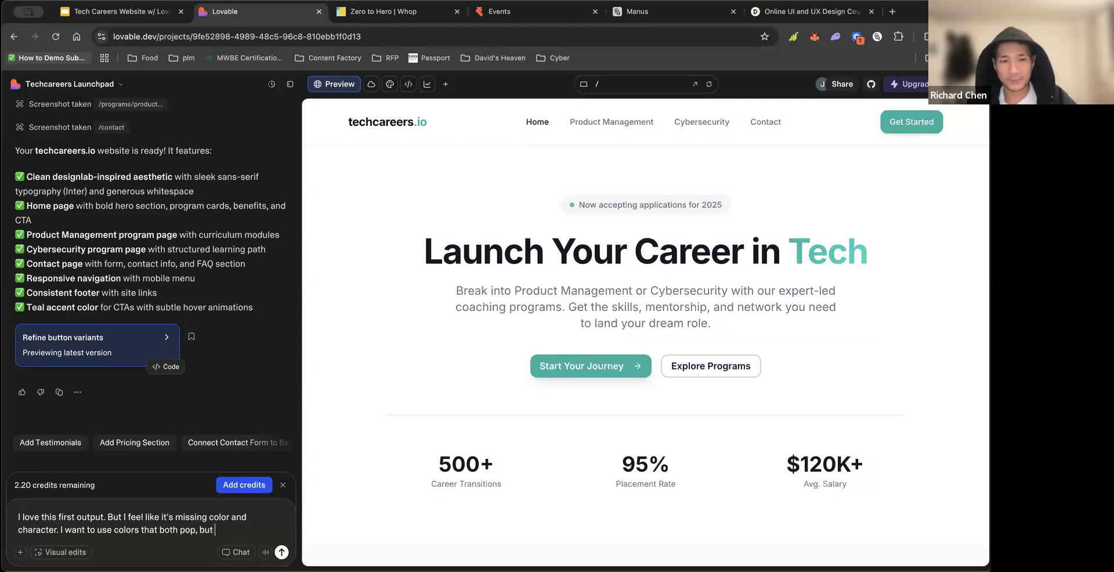
type(" the")
key("BackSpace")
key("BackSpace")
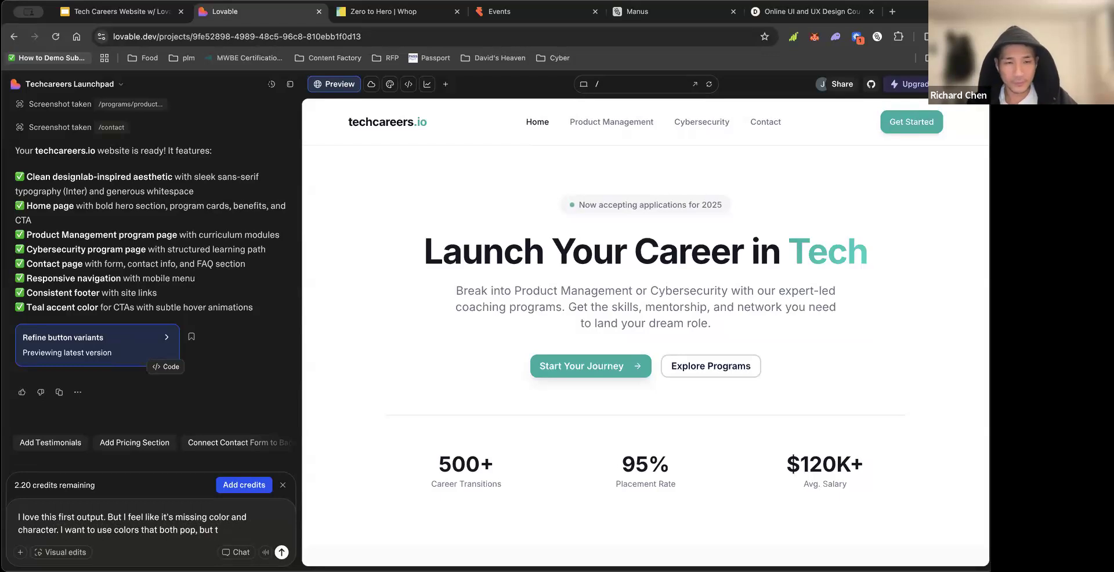
key("BackSpace")
type("also w")
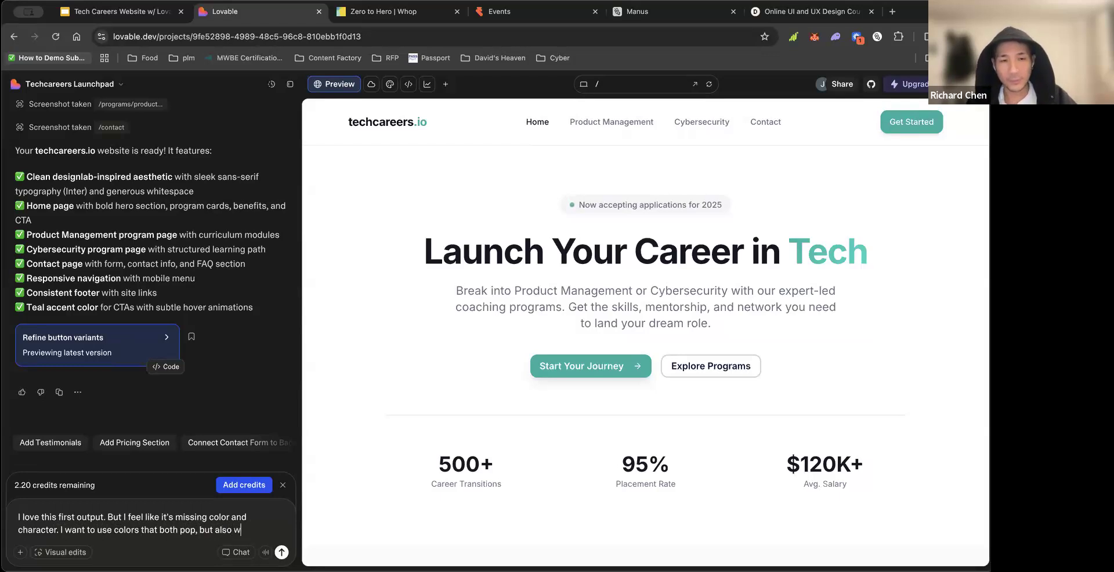
type("elcoming and warm. ")
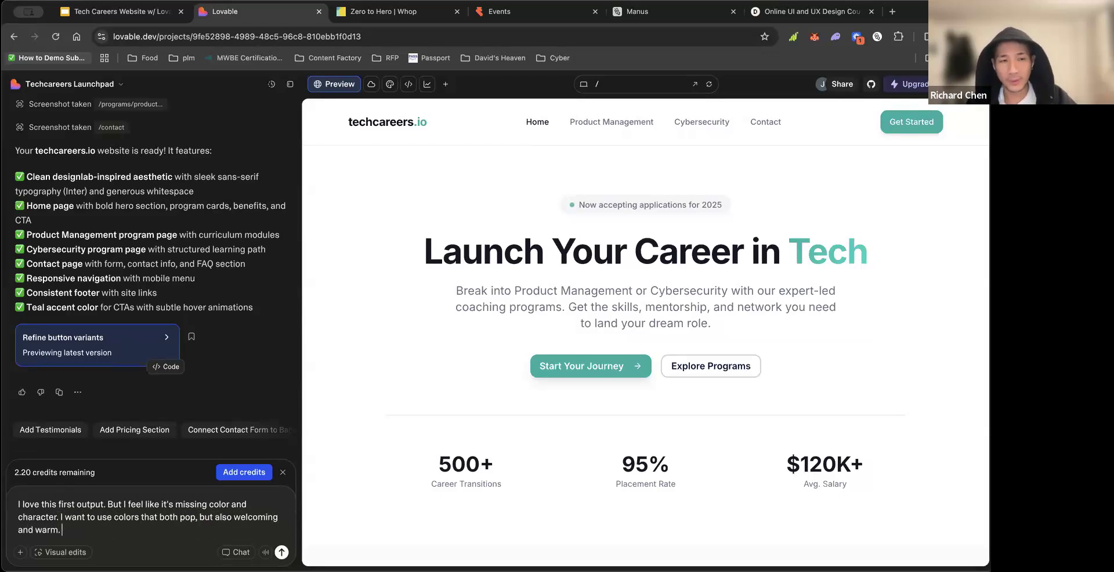
- Complete the prompt with "Let's give the website a colorway facelift. Go nuts and creative" and submit it
type("Let's give the colorway")
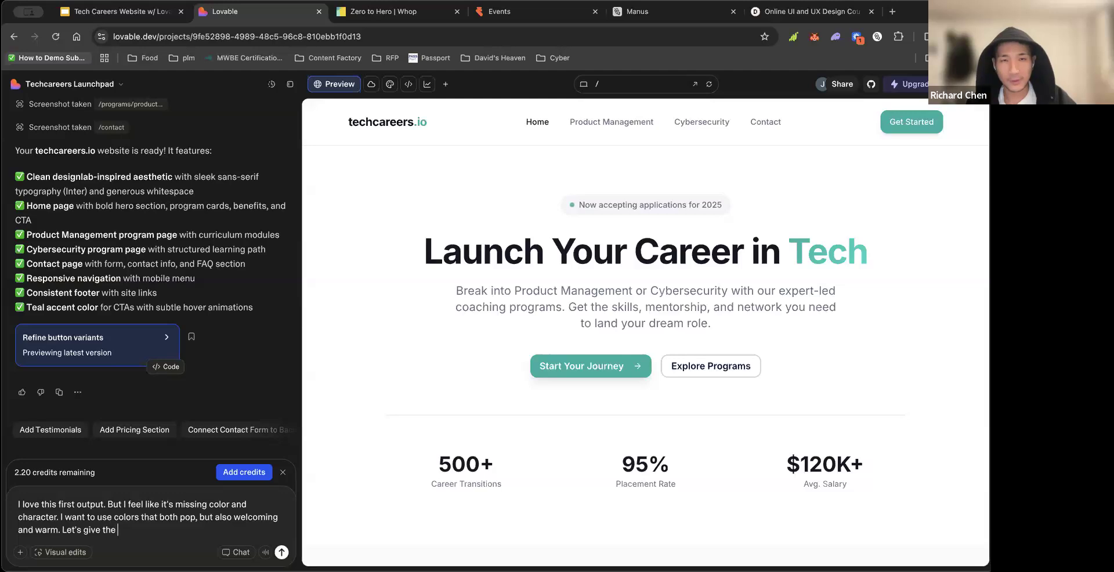
key("alt+BackSpace")
key("alt+BackSpace")
type("the website a colr")
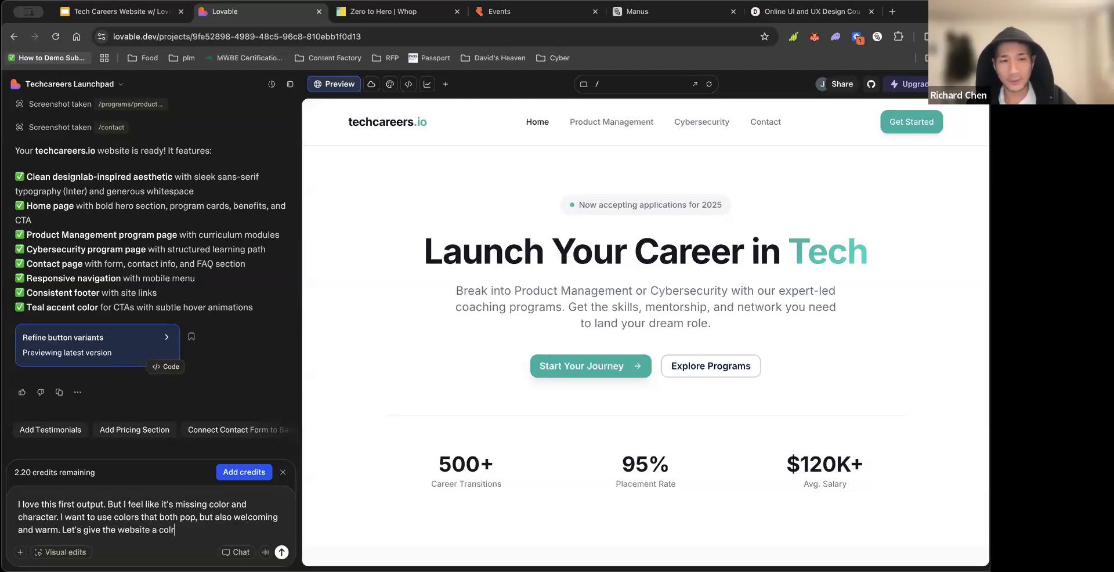
key("BackSpace")
type("orway facelift. Gonu")
key("BackSpace")
key("BackSpace")
type("nuts nd ge")
key("BackSpace")
key("BackSpace")
key("BackSpace")
key("BackSpace")
key("BackSpace")
type("and creative")
key("Return")
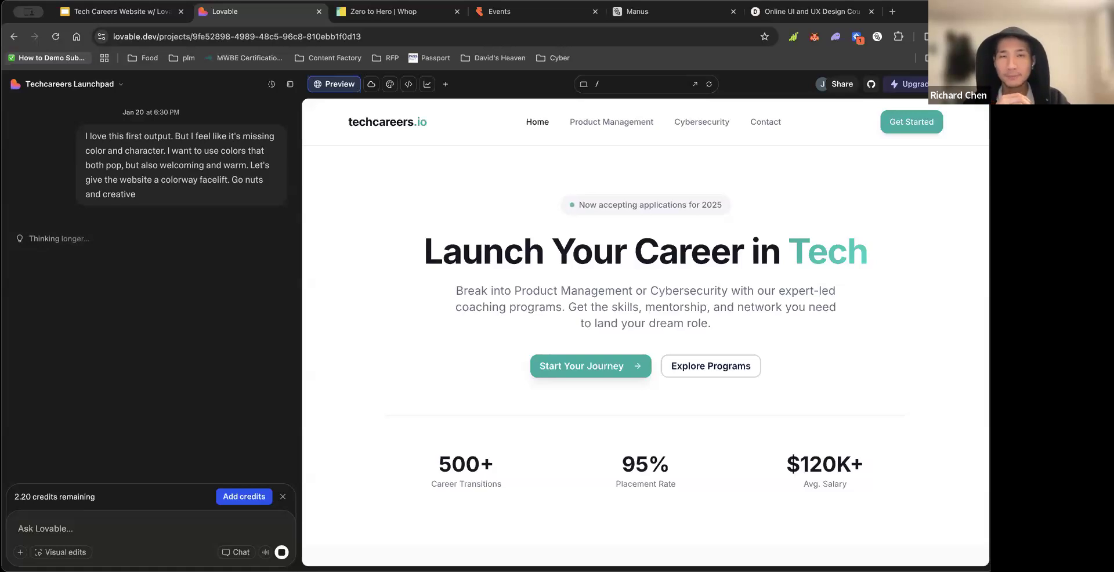
- Review the home page's new colors down to the footer, check the Product Management page, and return home
scroll(646, 348, "down", 10)
scroll(420, 448, "up", 10)
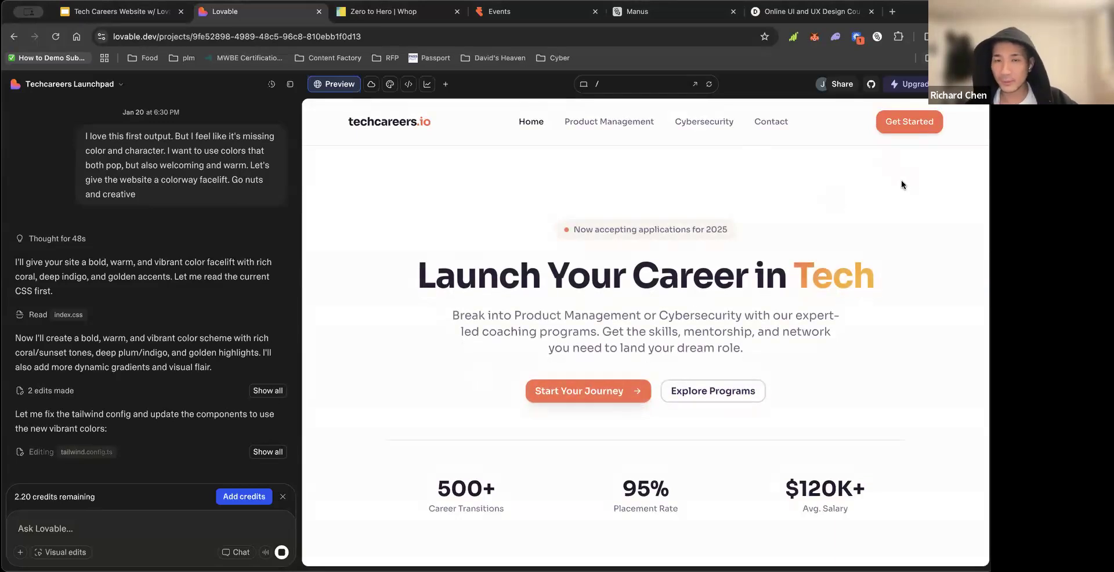
scroll(576, 287, "down", 15)
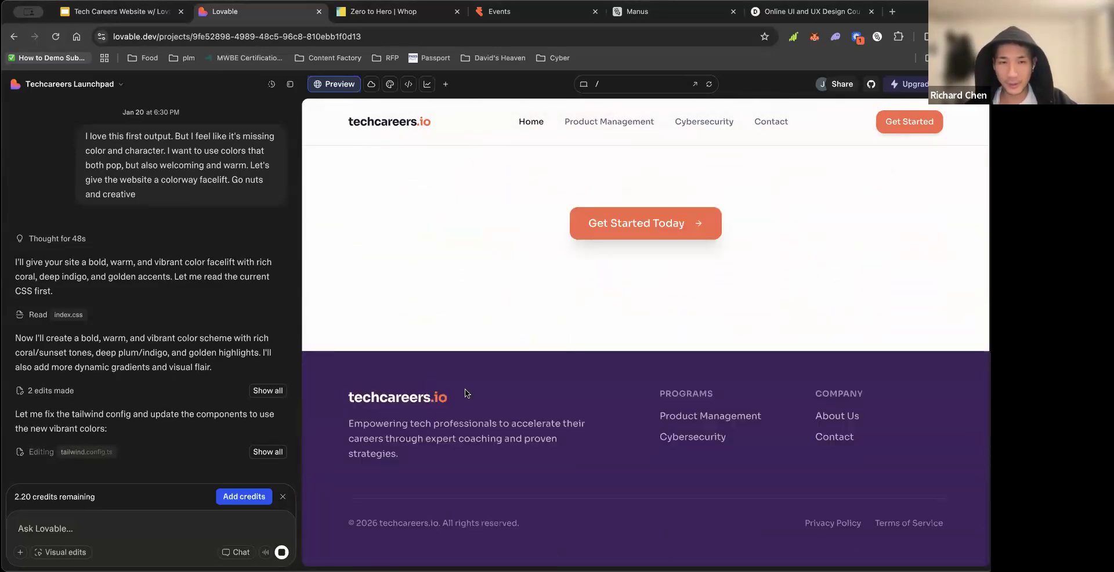
left_click(599, 122)
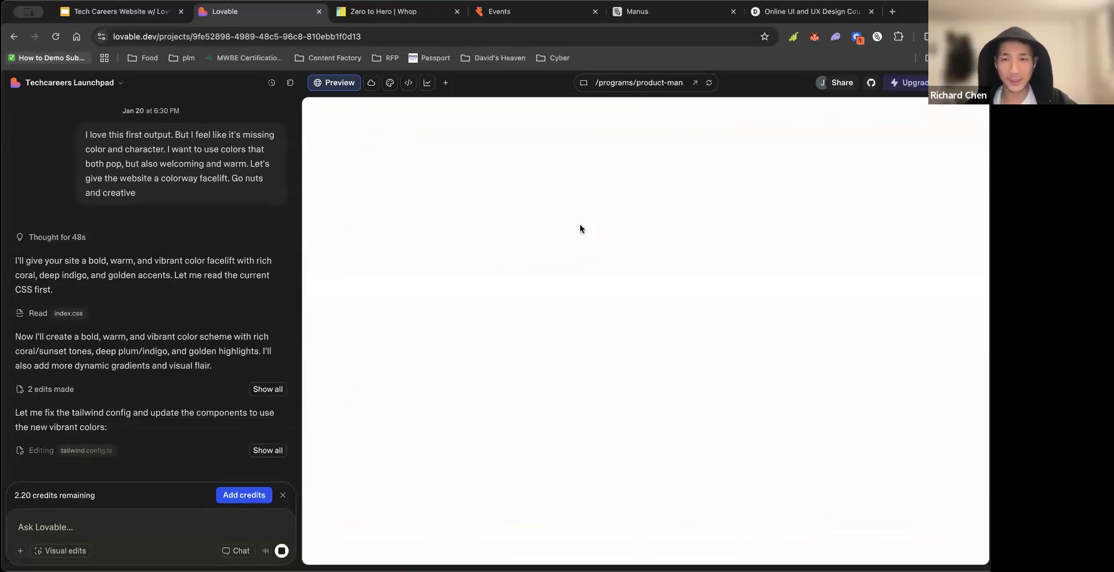
left_click(530, 121)
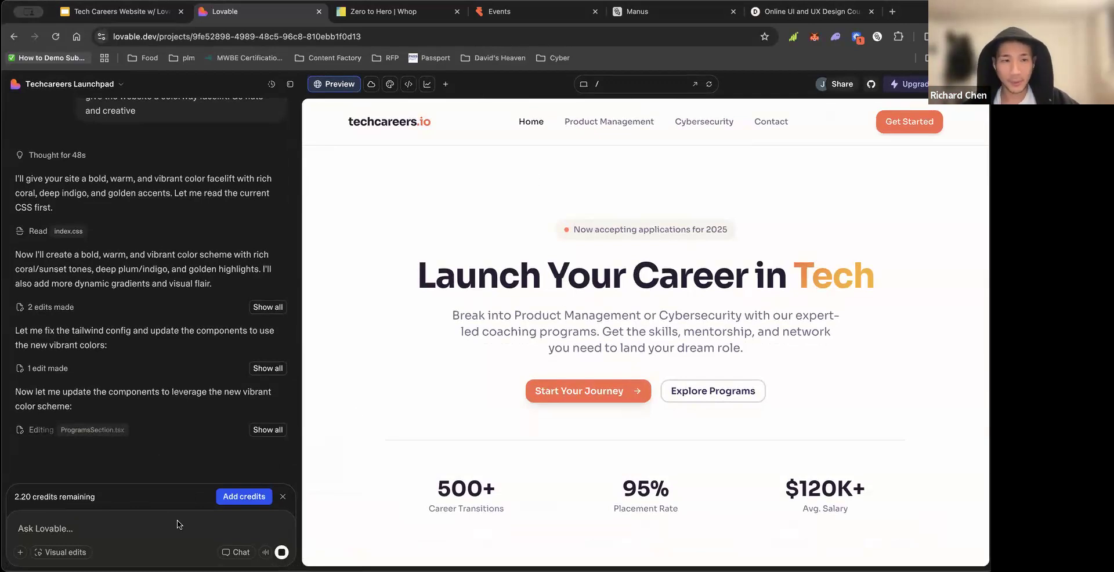
left_click(127, 540)
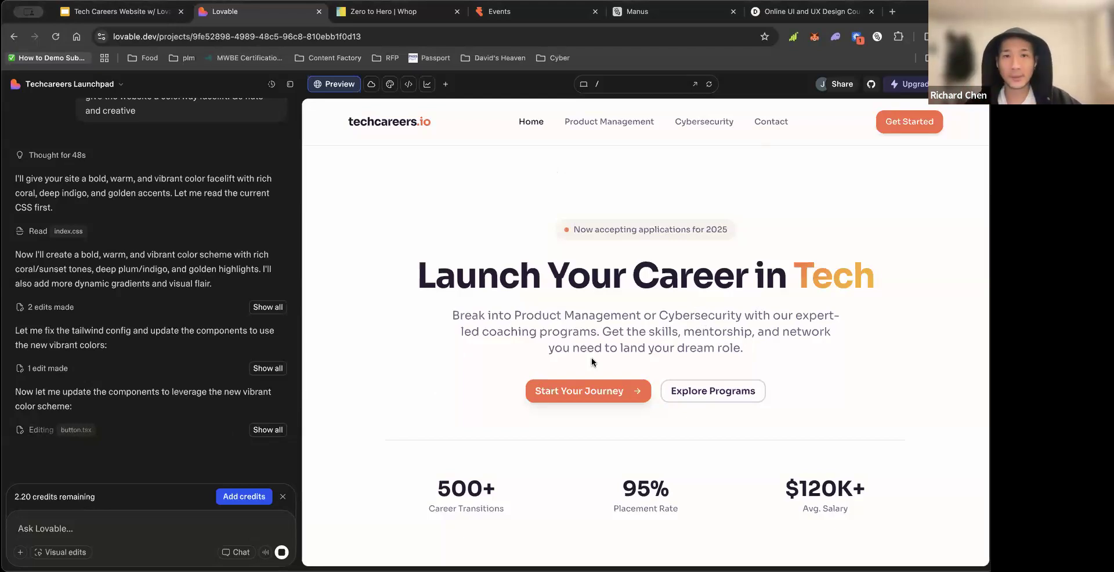
- Search the web for typeform in a new browser tab, open the Typeform site, and look through its landing page
key("ctrl+t")
type("typeform")
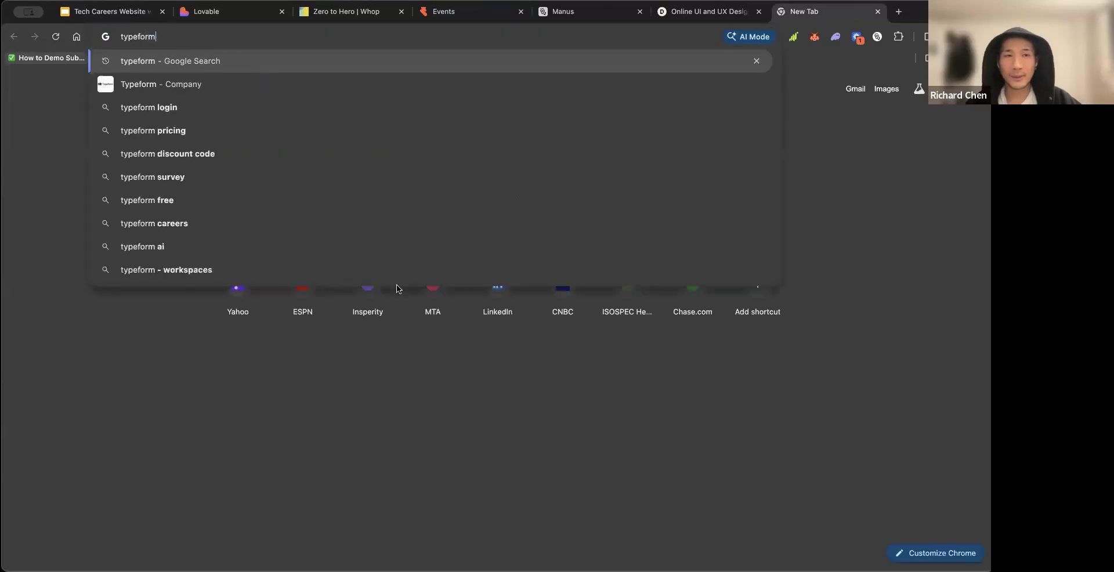
key("Return")
left_click(165, 248)
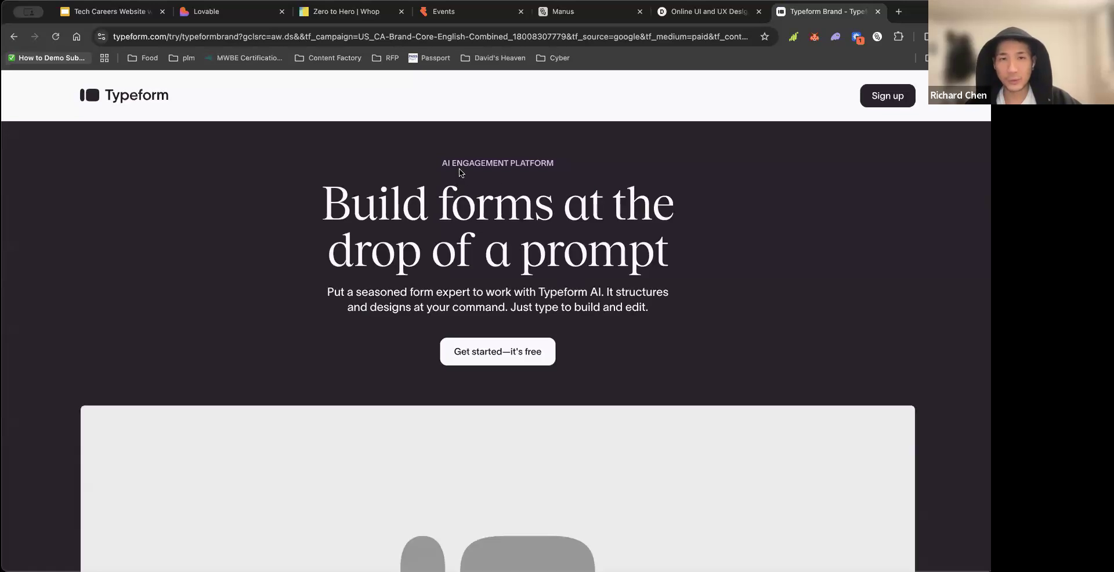
scroll(476, 215, "down", 10)
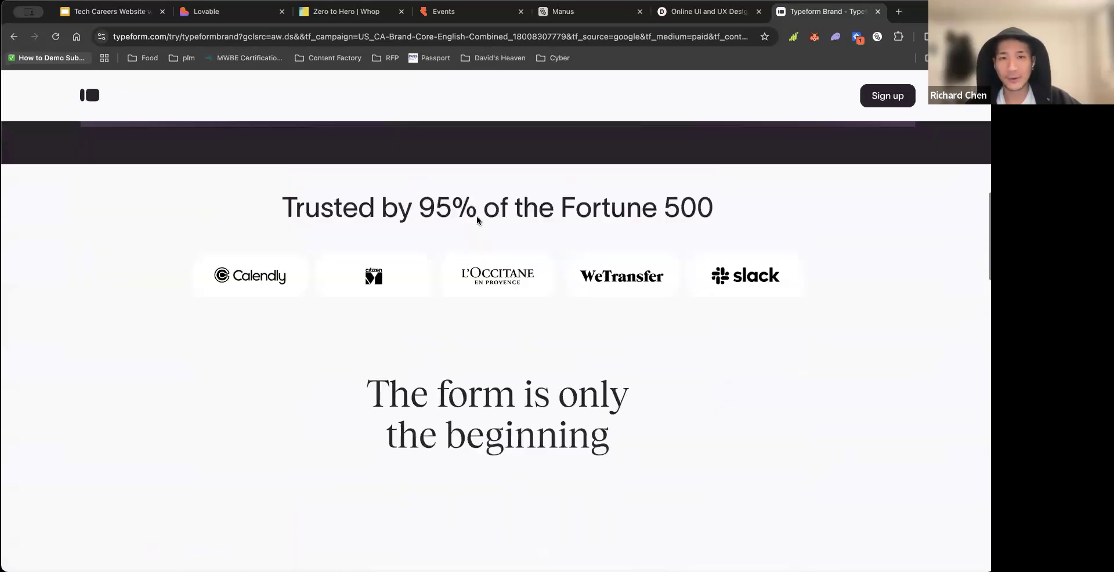
scroll(475, 216, "up", 8)
scroll(476, 219, "up", 3)
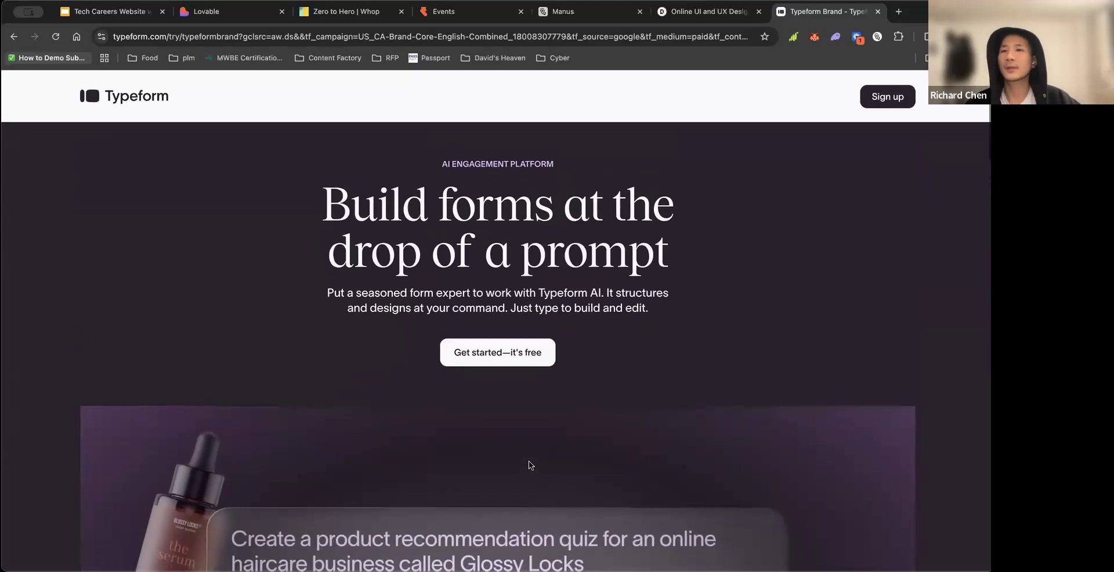
scroll(656, 396, "down", 5)
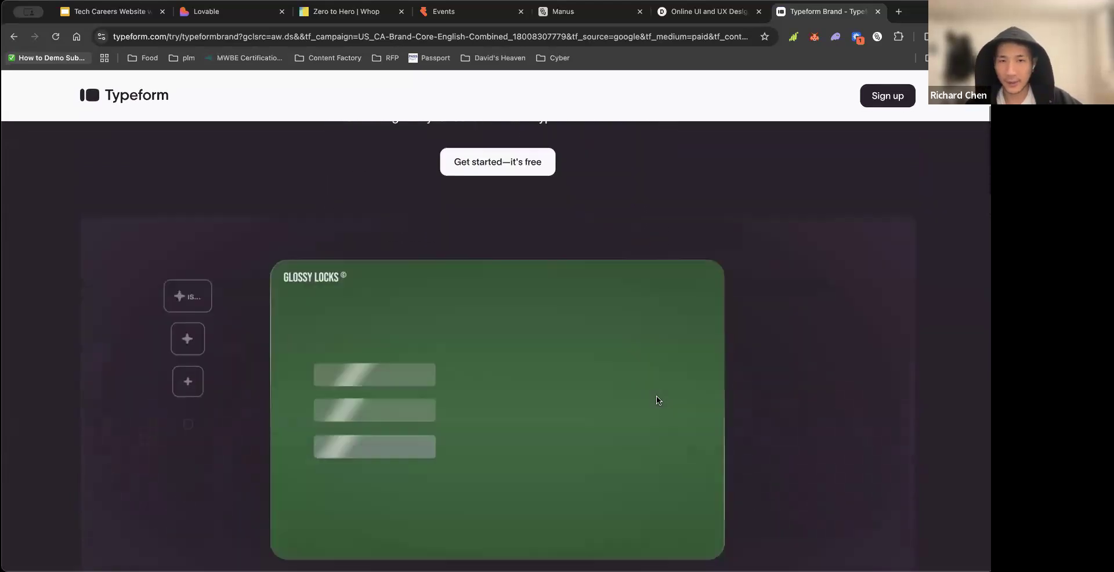
scroll(657, 396, "up", 2)
scroll(658, 400, "down", 10)
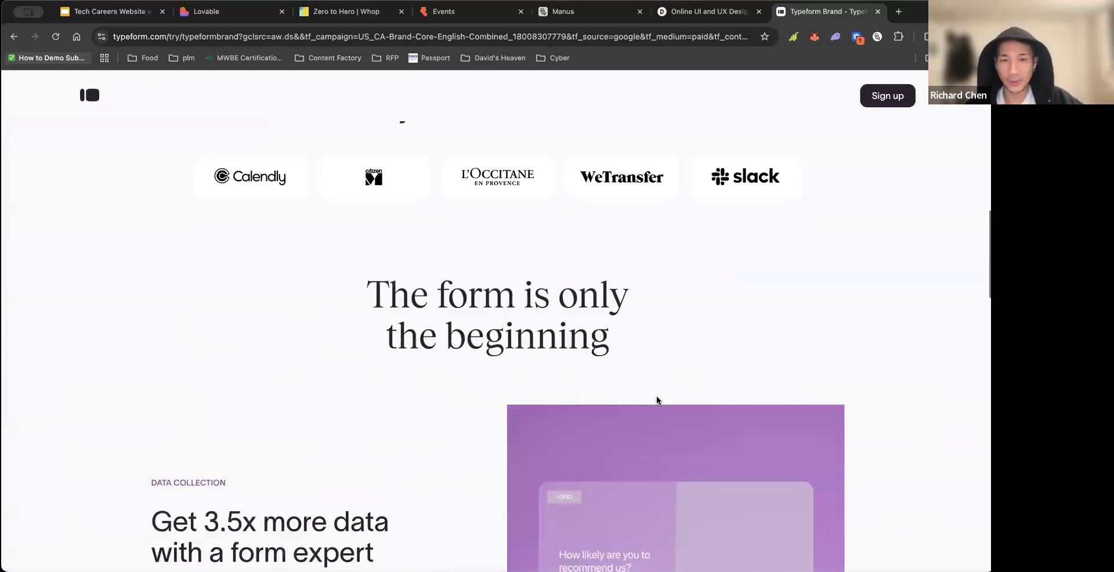
- Draft in Lovable a prompt for a Typeform-like 'Cybersecurity Foundations Assessment' with progress bar, Linux comfort (1-5), OSI model (Yes/No), IT years (0-2, 3-5, 5+), and results summary
left_click(105, 12)
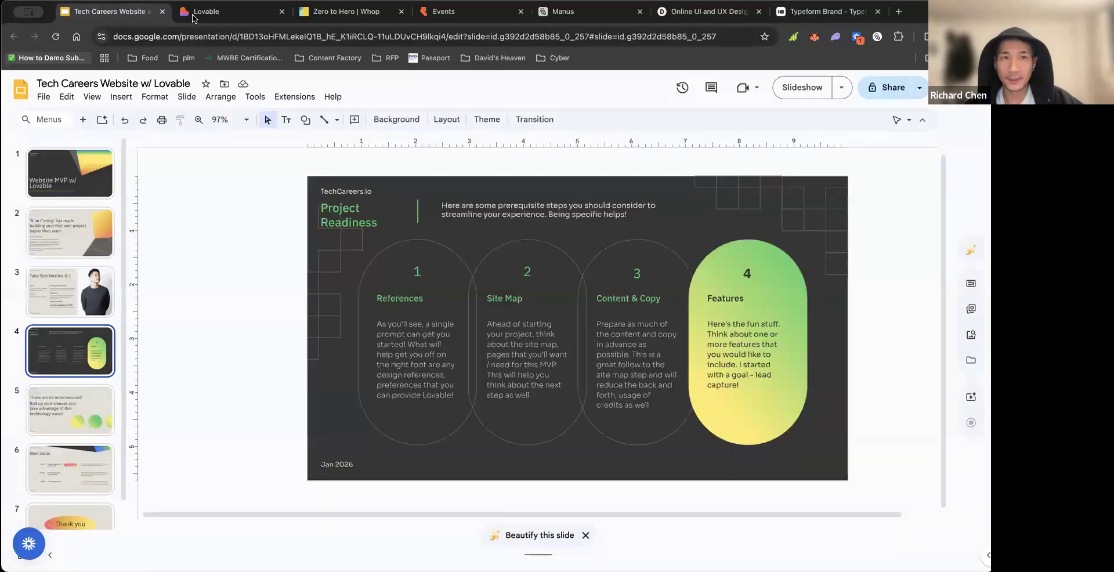
left_click(209, 11)
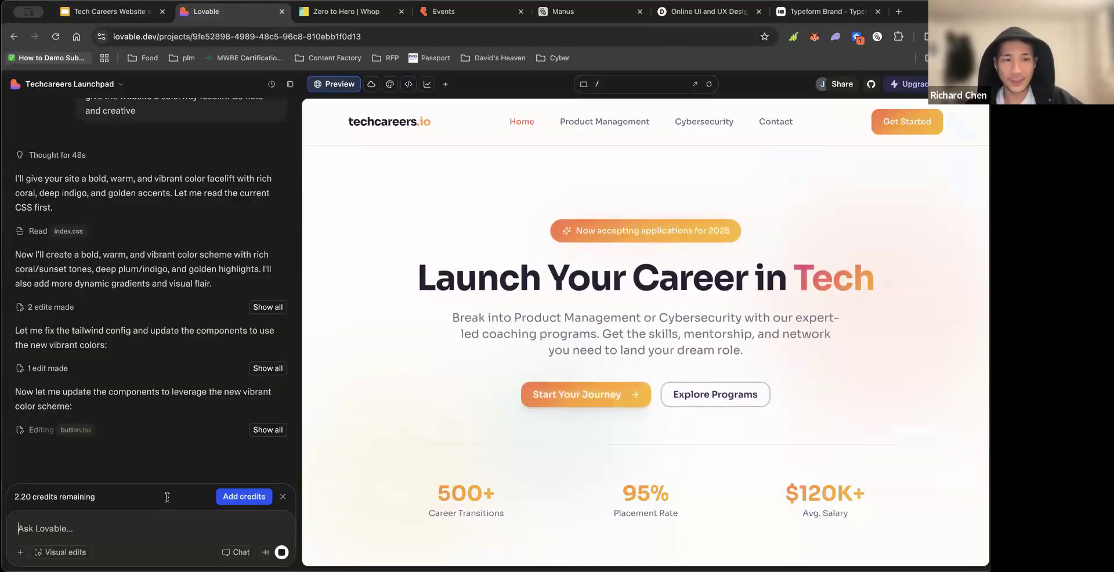
type("Add a multi-step 'Cybersecurity Foundations Assessment' section. It should look like a Typeform—one question at a time with a progress bar. Question 1: 'How comfortable are you with Linux command line?' (Scale 1-5). Question 2: 'Do you understand the OSI model?' (Yes/No). Question 3: 'Years of IT experience?' (0-2, 3-5, 5+). After the last question, show a 'Calculating Results' animation, then display a summary saying: 'You have a strong start, but we found gaps in your network security knowledge.'")
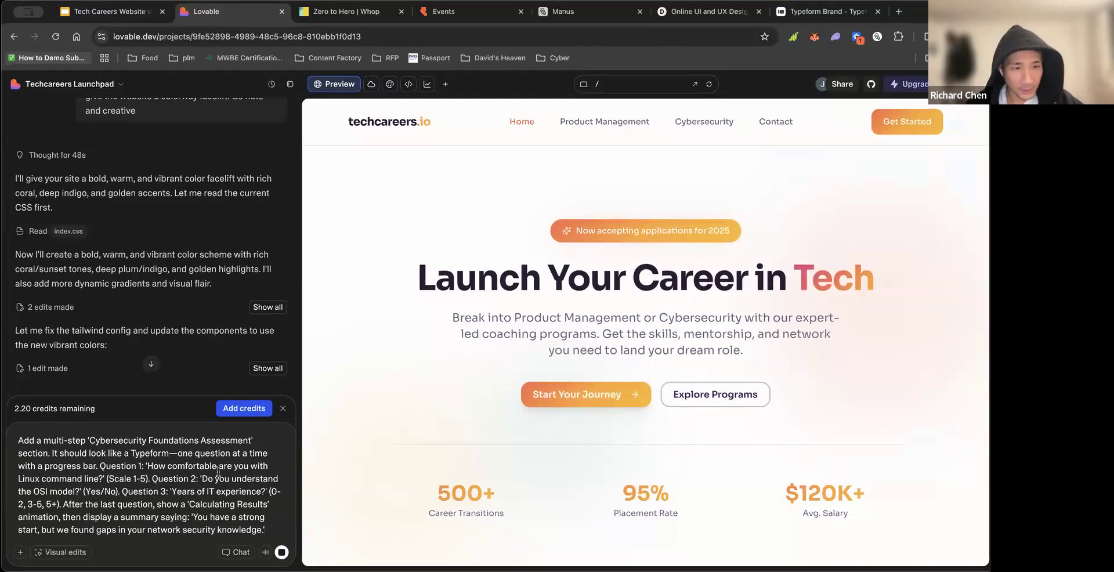
- Add "Let's throw that on the home page!" as a separate line at the end of the assessment prompt
key("shift+Return")
type("Let's throw that on the home page!")
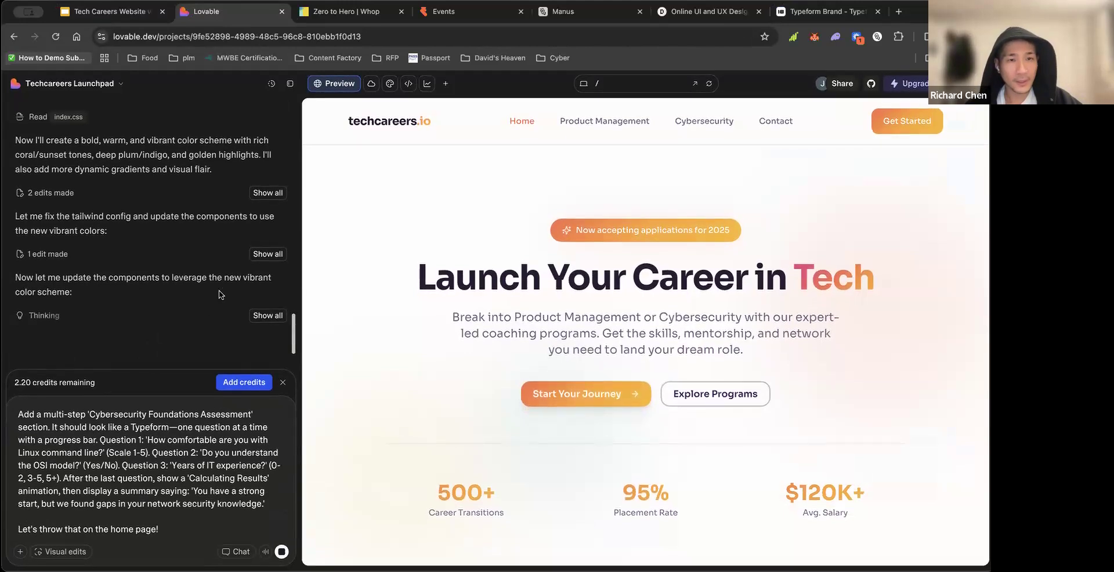
- Expand the list of file edits and examine the restyled home page's hero, program cards, and benefits sections
left_click(268, 315)
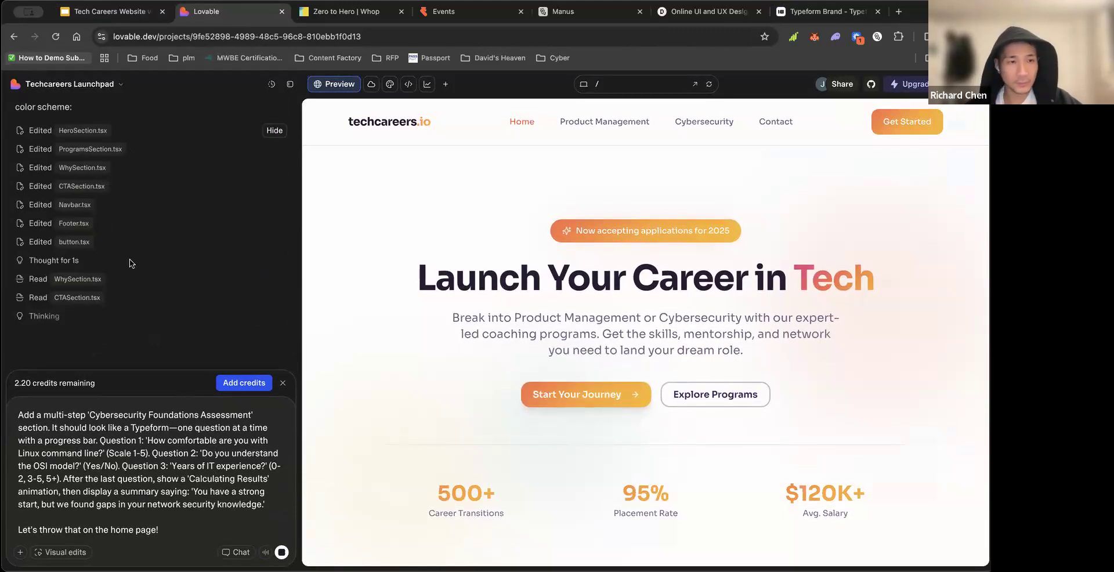
scroll(134, 305, "up", 2)
scroll(134, 305, "down", 1)
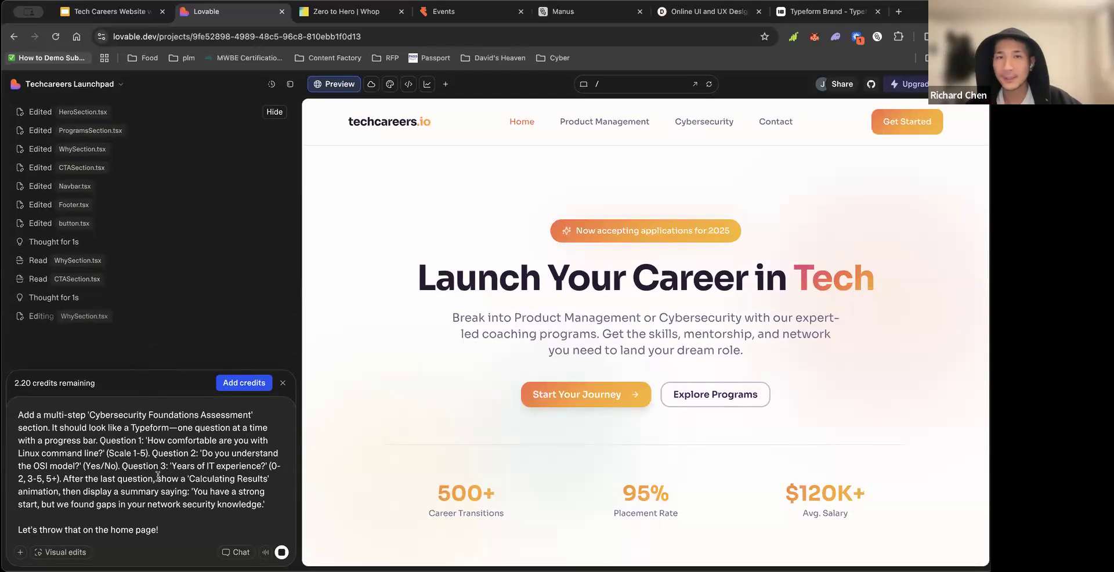
scroll(685, 205, "down", 10)
scroll(685, 205, "up", 10)
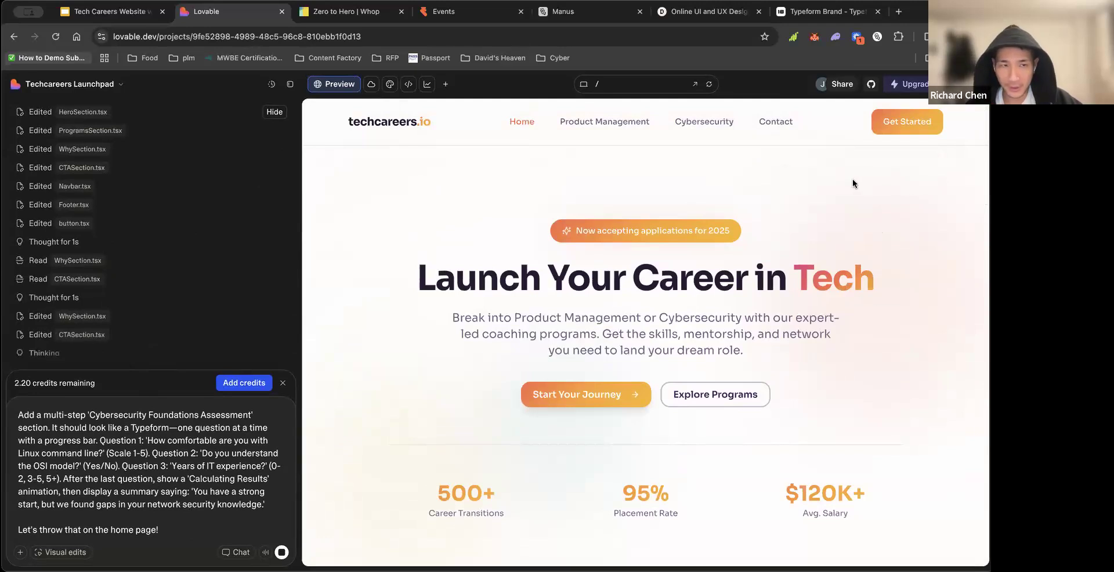
scroll(622, 311, "down", 10)
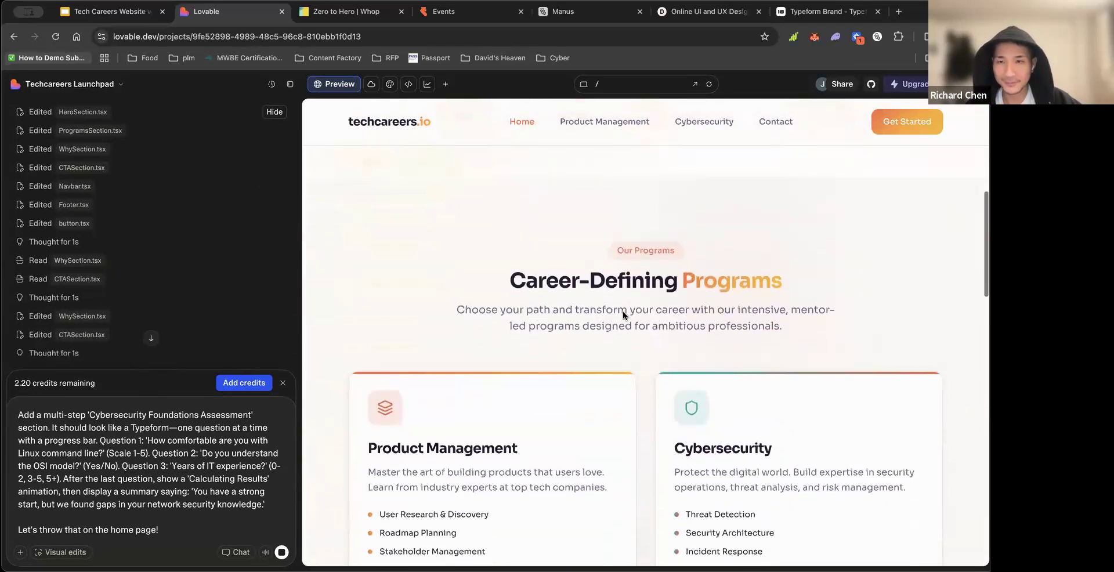
scroll(636, 316, "down", 3)
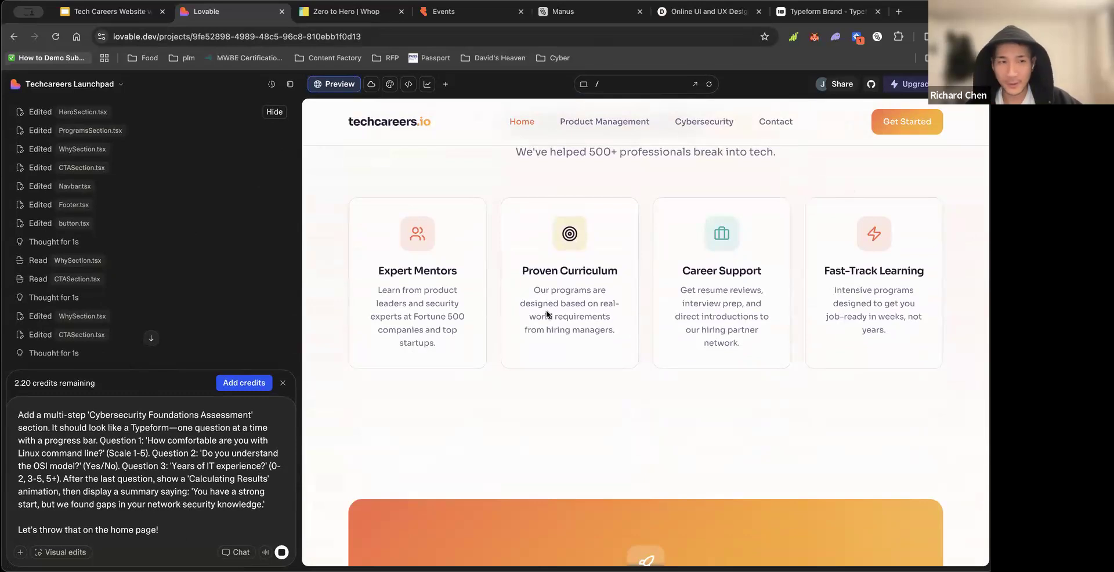
scroll(180, 325, "down", 3)
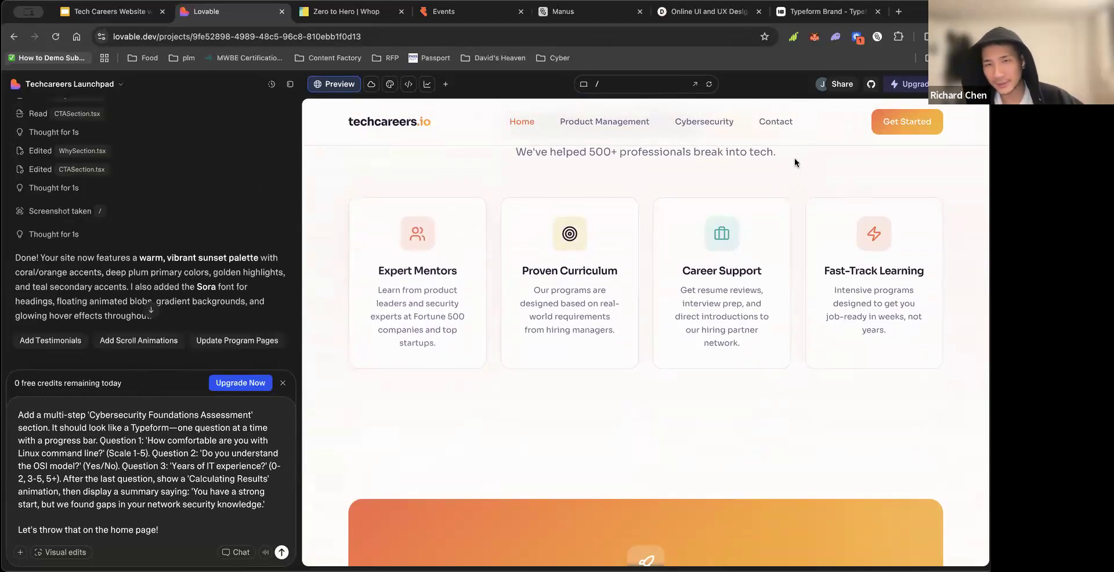
scroll(450, 423, "up", 20)
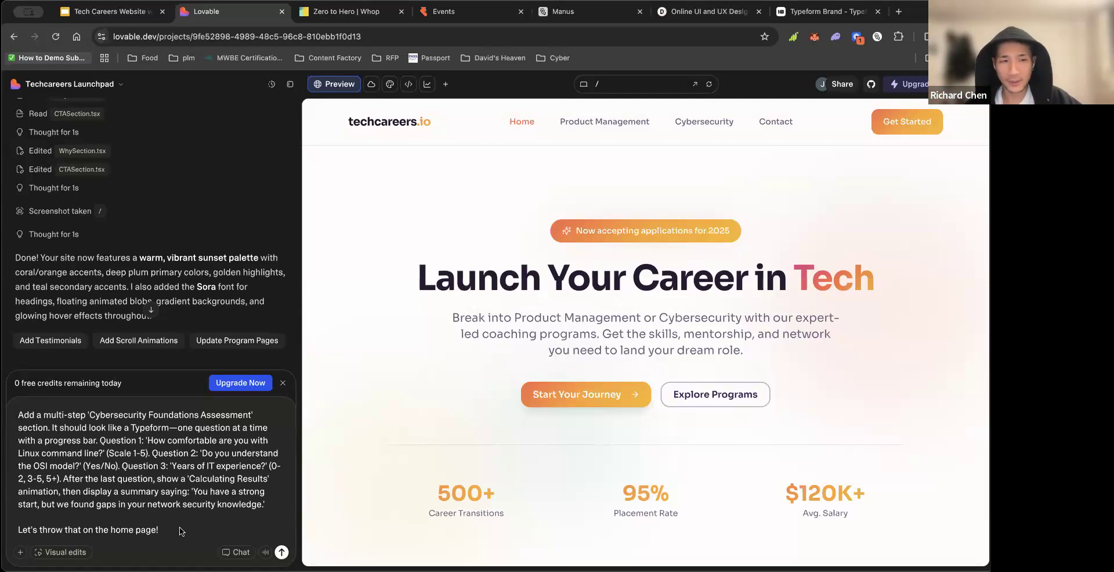
- Submit the assessment prompt and cancel the upgrade offer
key("Return")
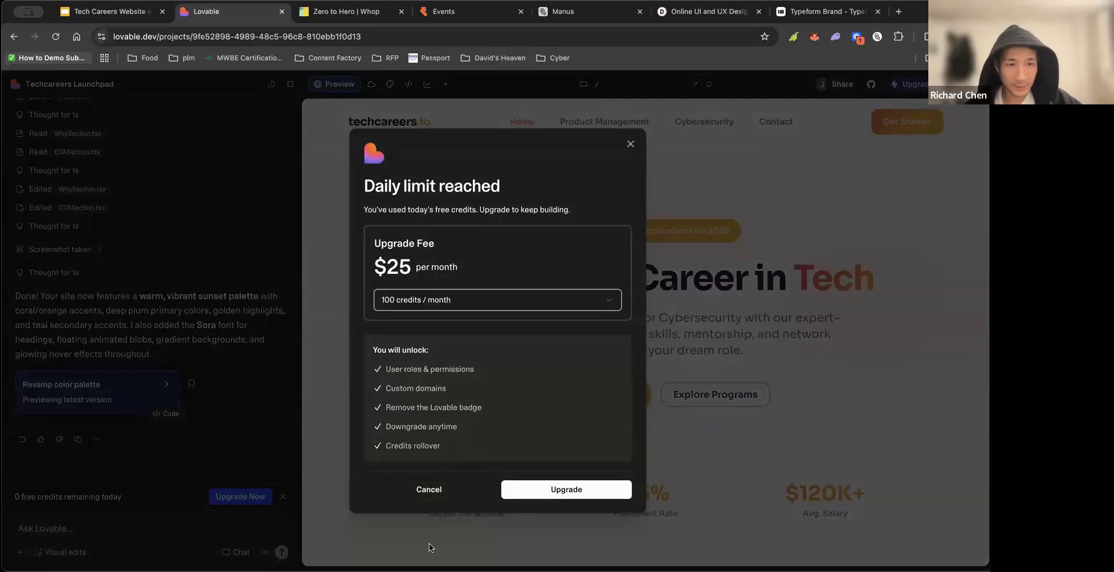
left_click(429, 490)
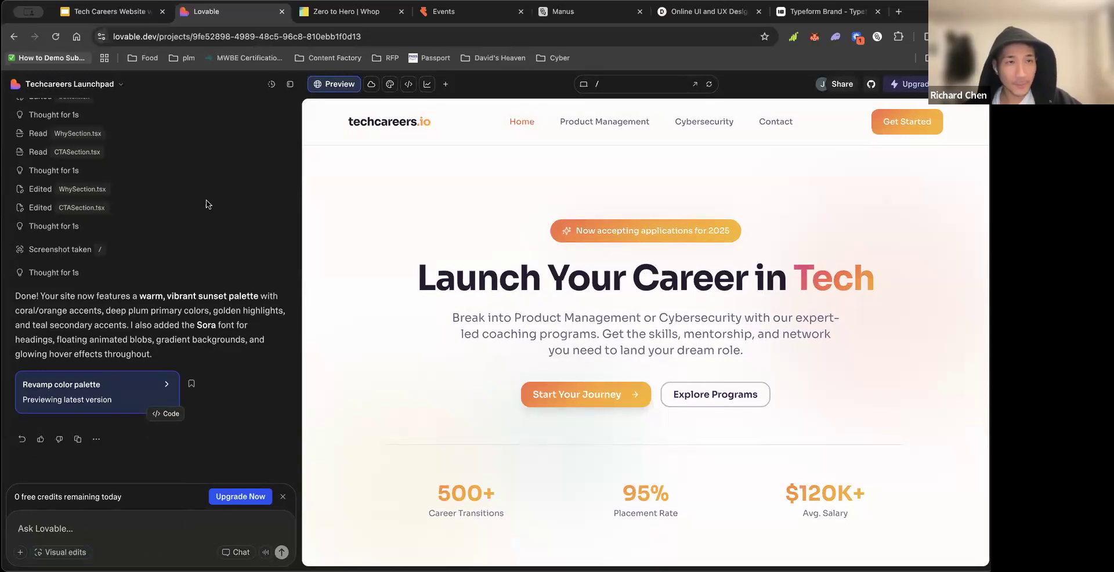
- Open the project's free credits offer, copy the invite link, and close the offer
left_click(89, 83)
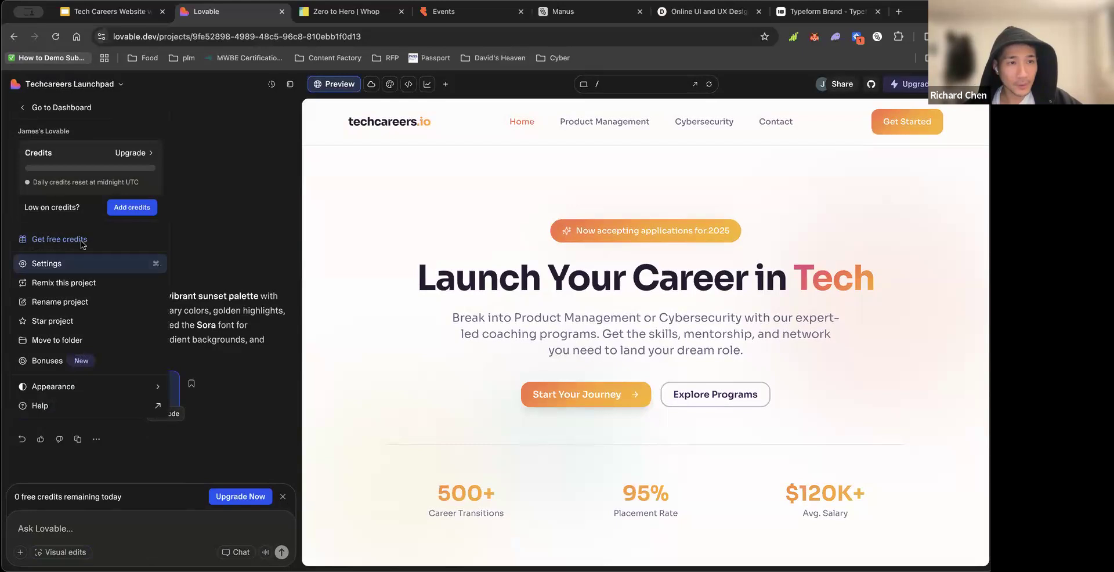
left_click(66, 239)
left_click(598, 438)
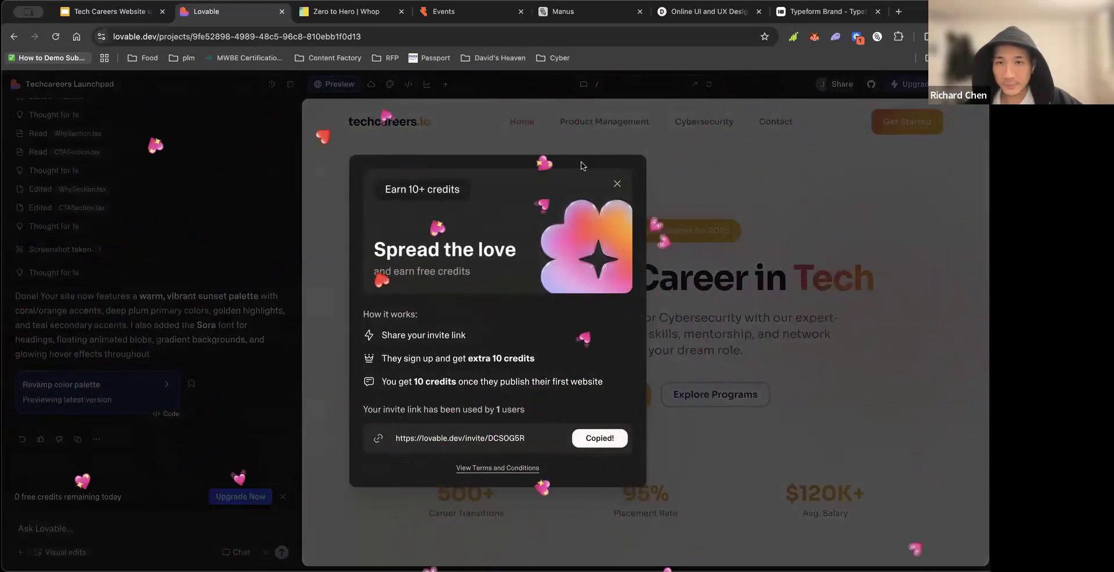
left_click(617, 183)
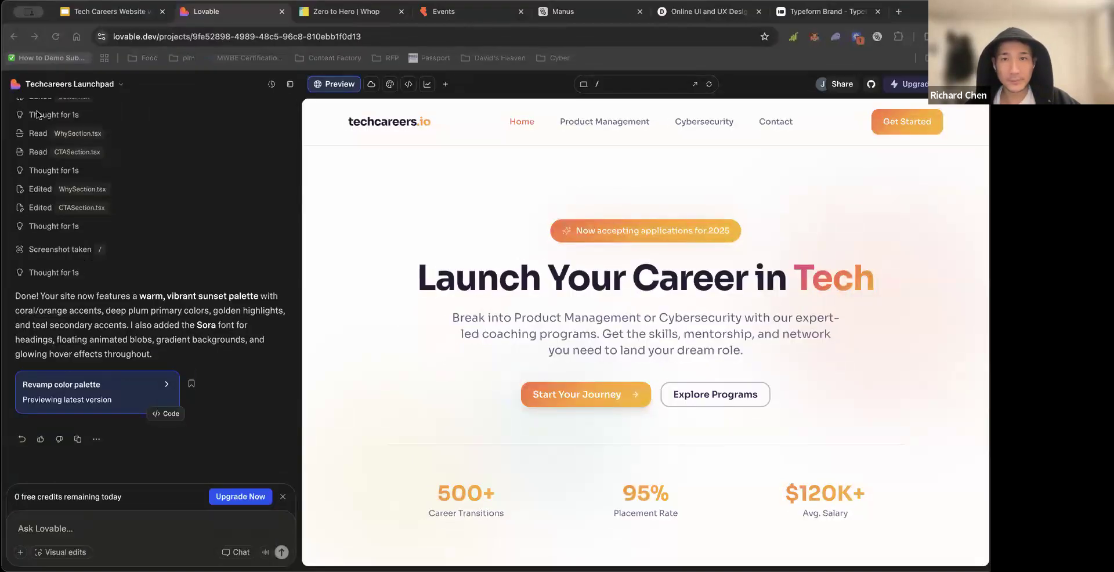
- Reload the Techcareers Launchpad project and dismiss the remaining-credits notice above the prompt box
left_click(130, 423)
key("super+r")
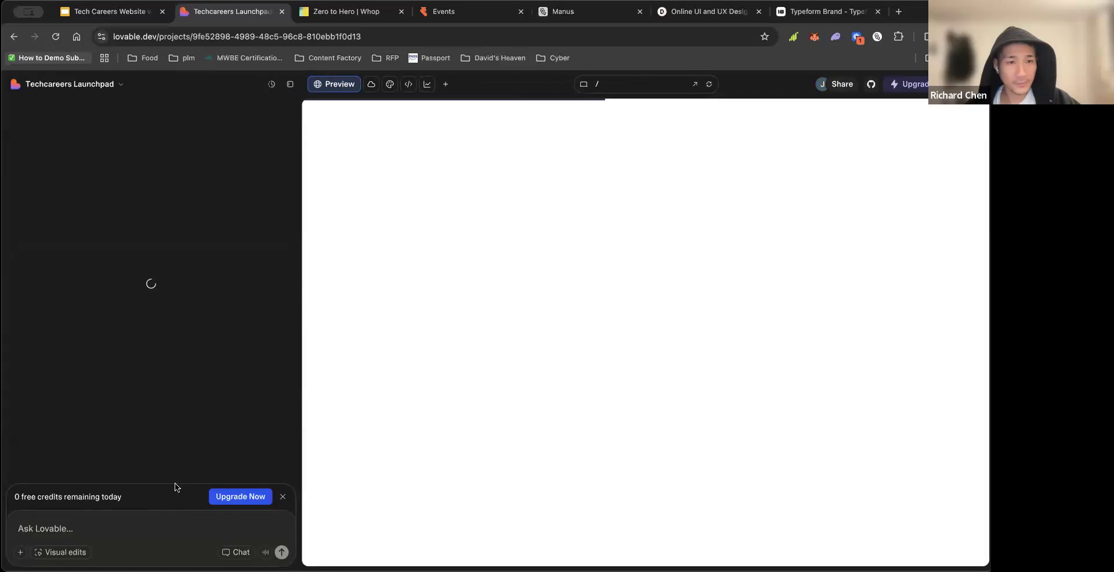
left_click(283, 497)
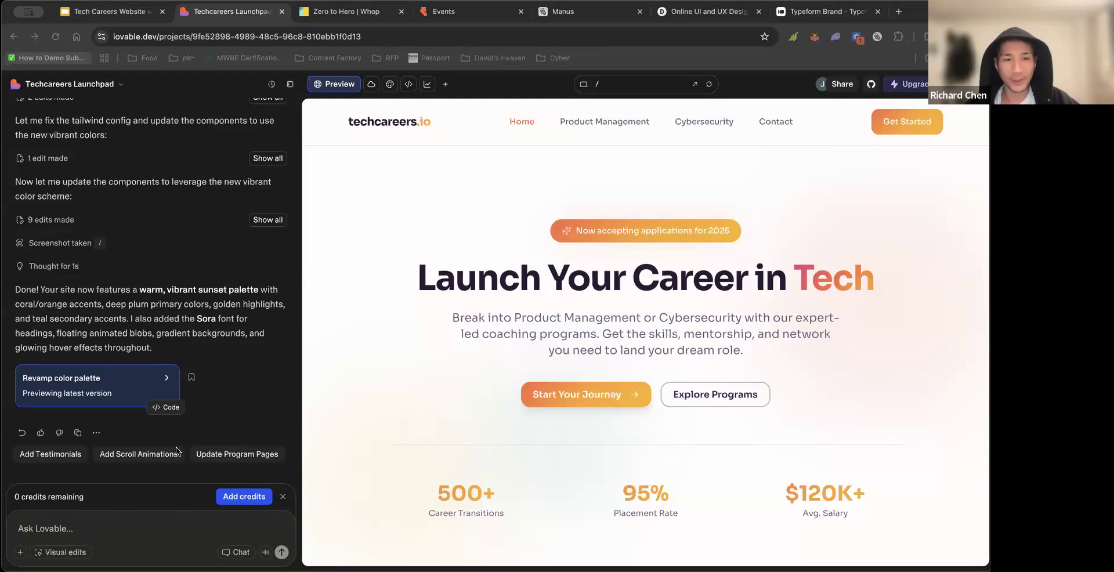
left_click(282, 497)
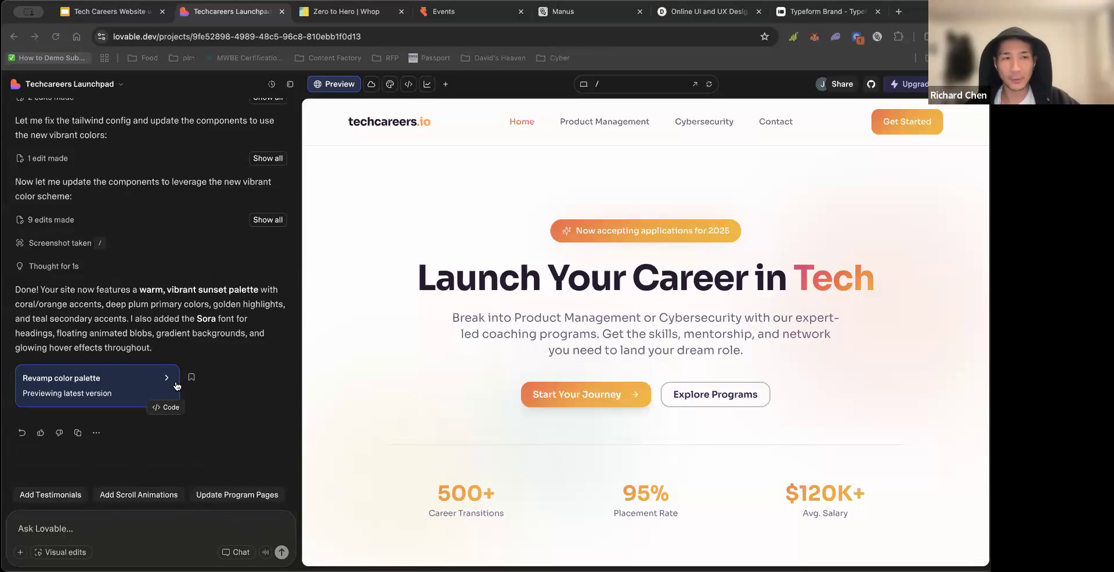
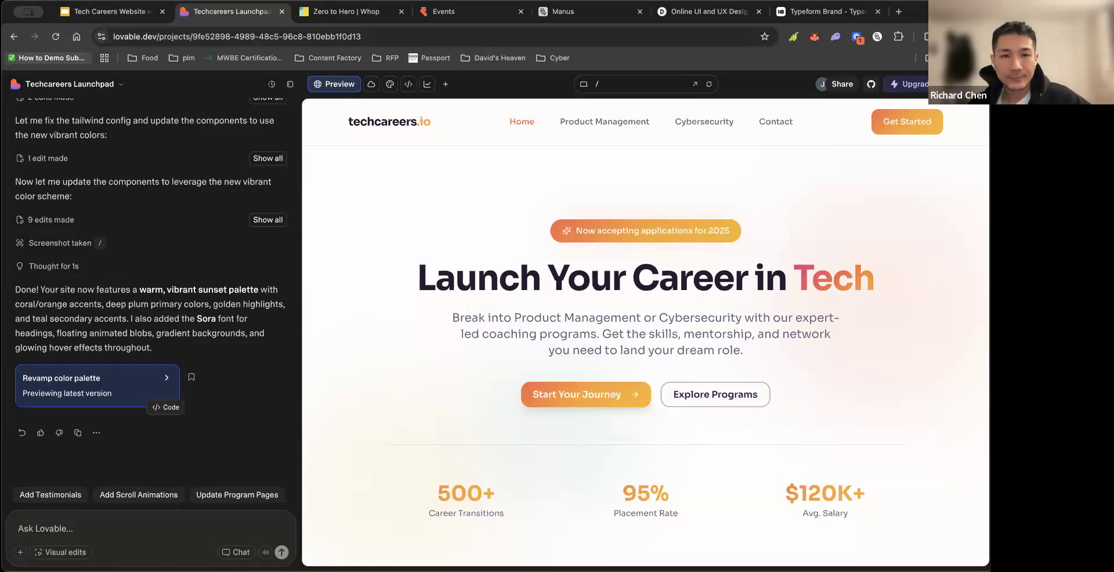
- Select the address of the Calendly page on transitioning to AI product management and close that page
left_click(810, 10)
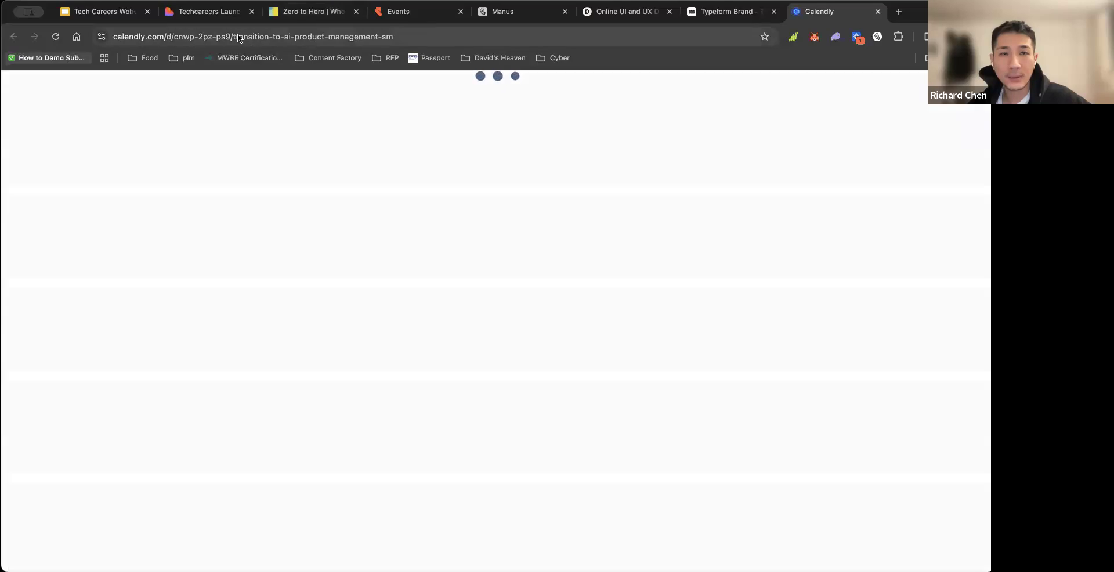
left_click(240, 36)
left_click(878, 12)
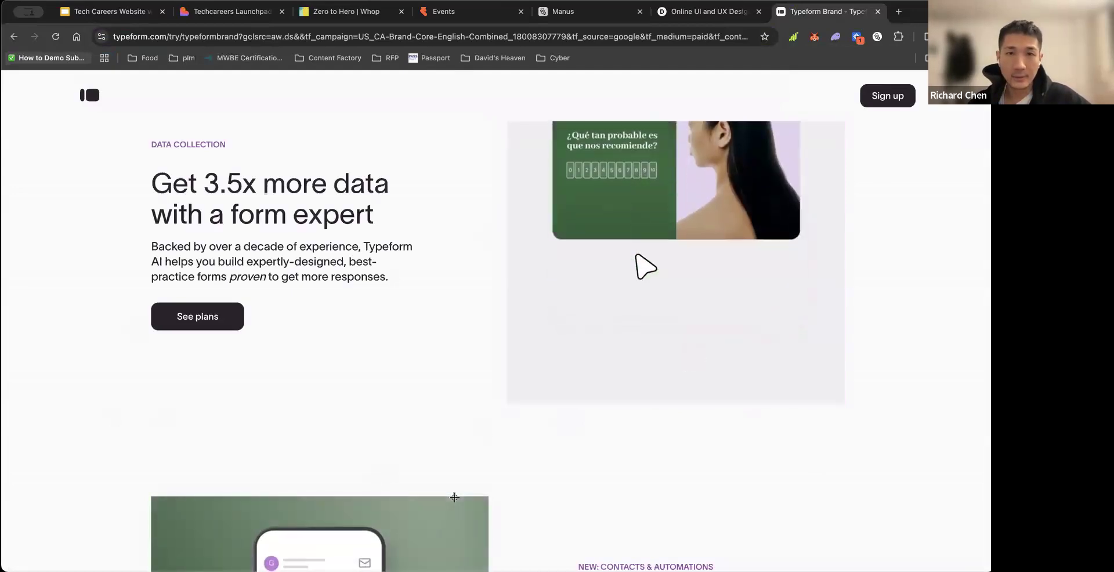
key("super+t")
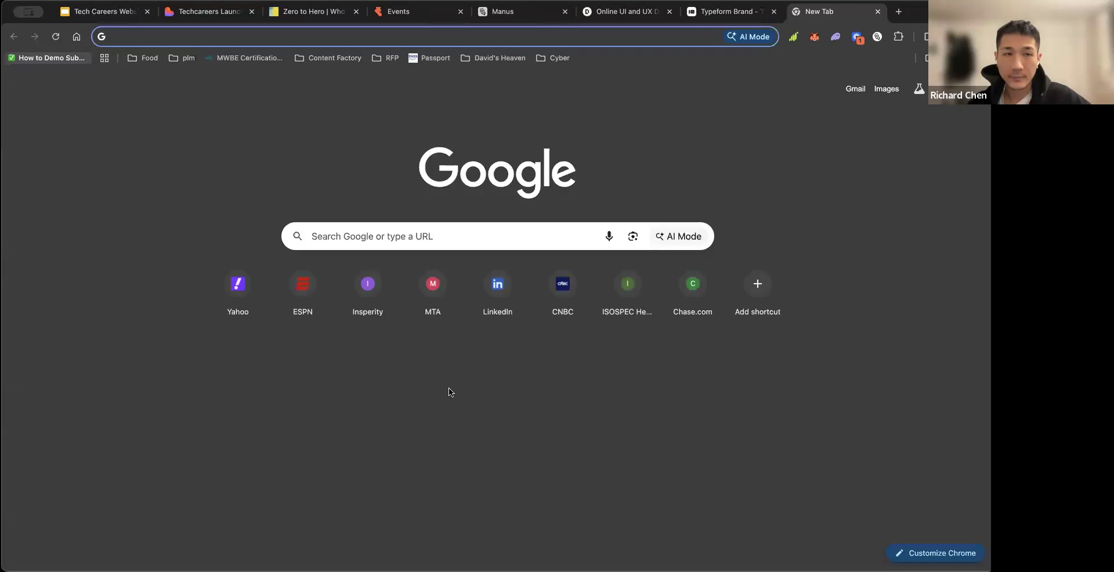
type("link")
key("Escape")
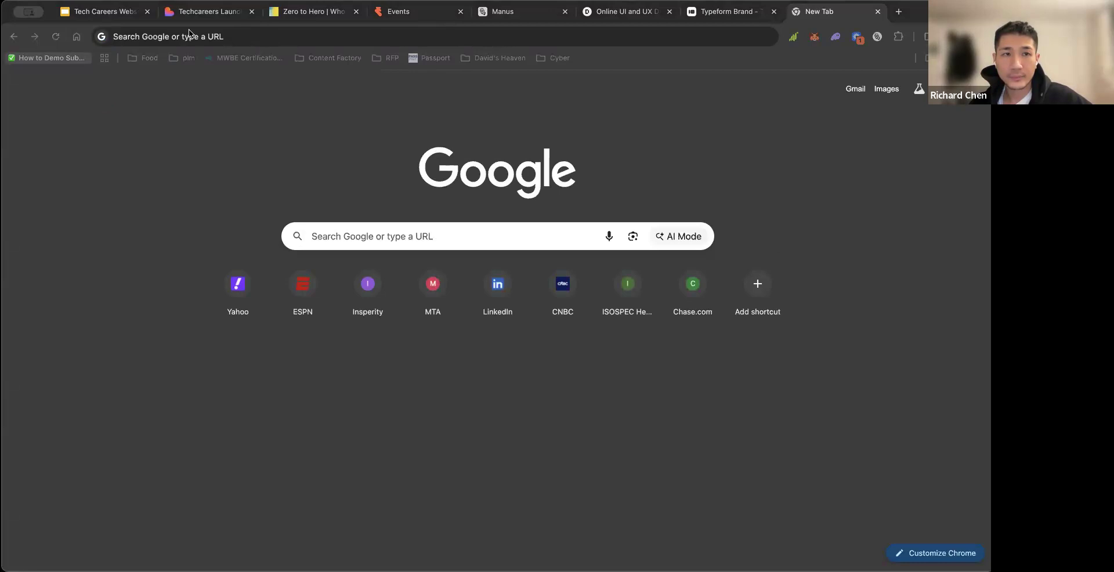
left_click(877, 12)
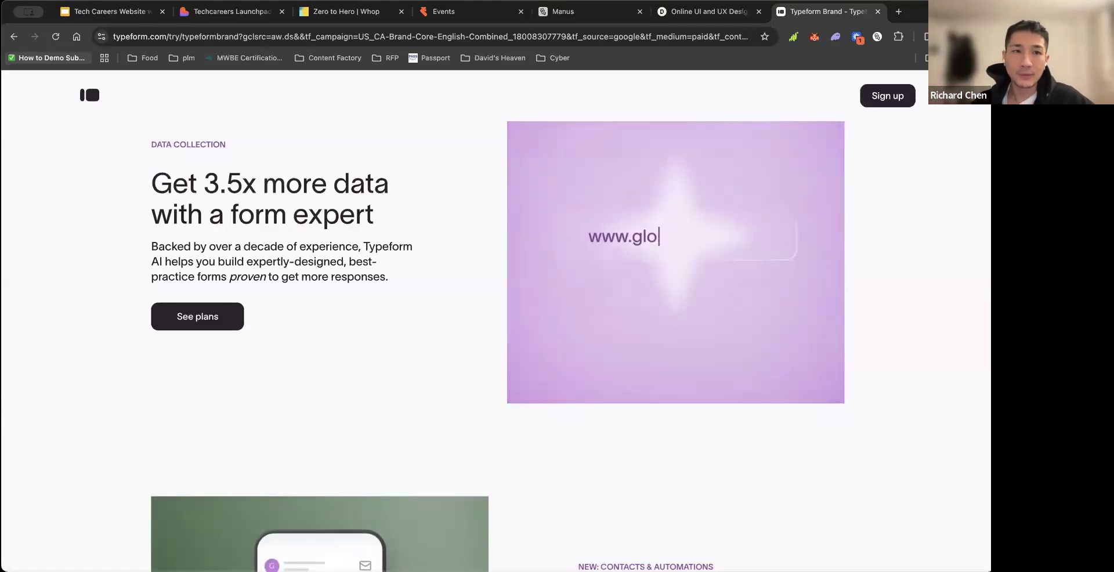
- View the restyled home page in Lovable down to its programs section, and switch to the Tech Careers Website w/ Lovable presentation in Google Slides
left_click(209, 13)
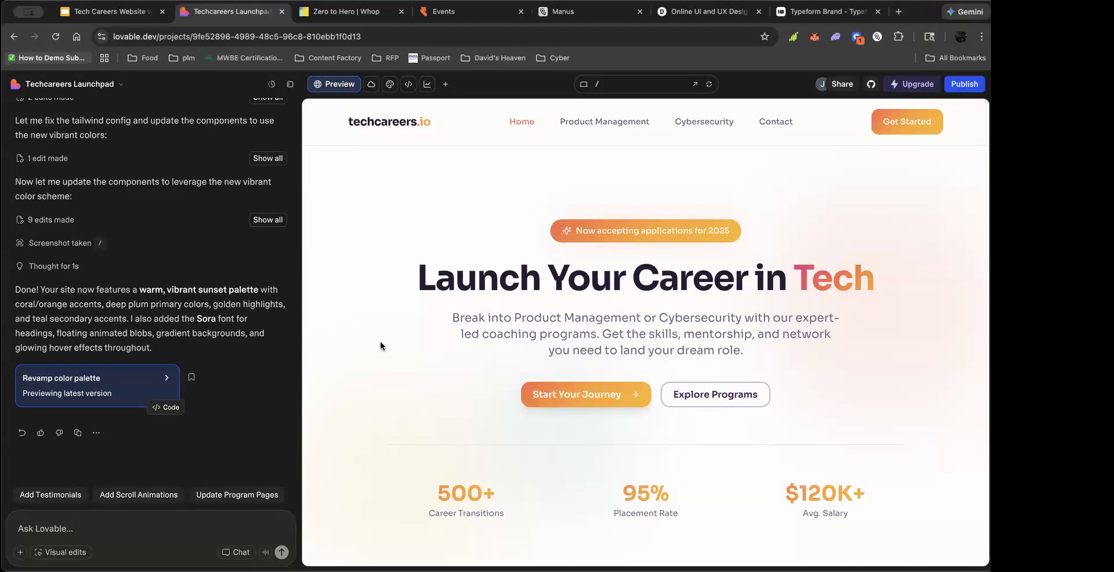
scroll(555, 310, "down", 5)
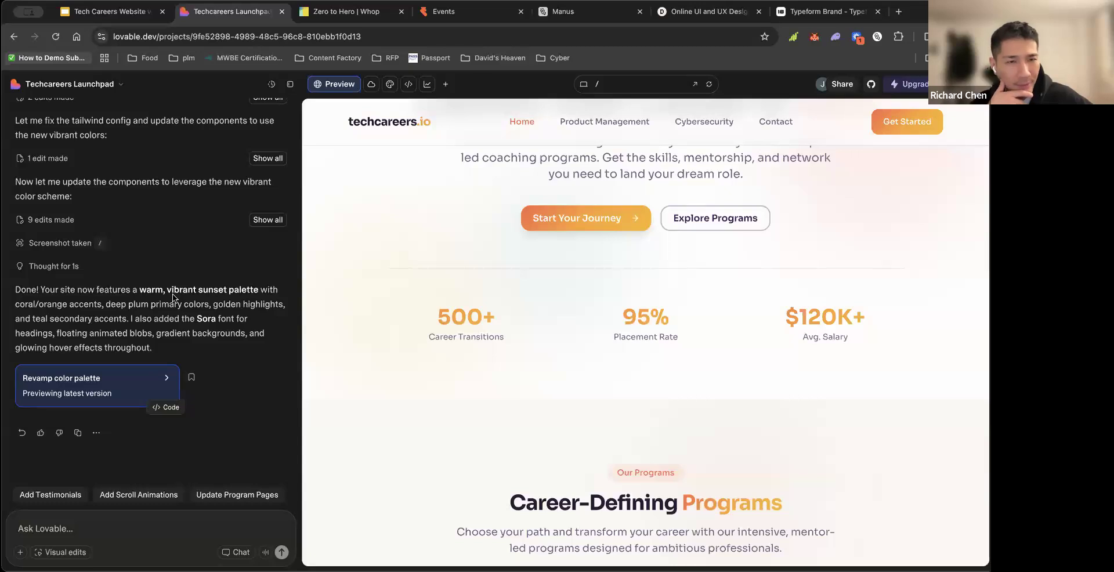
left_click(121, 15)
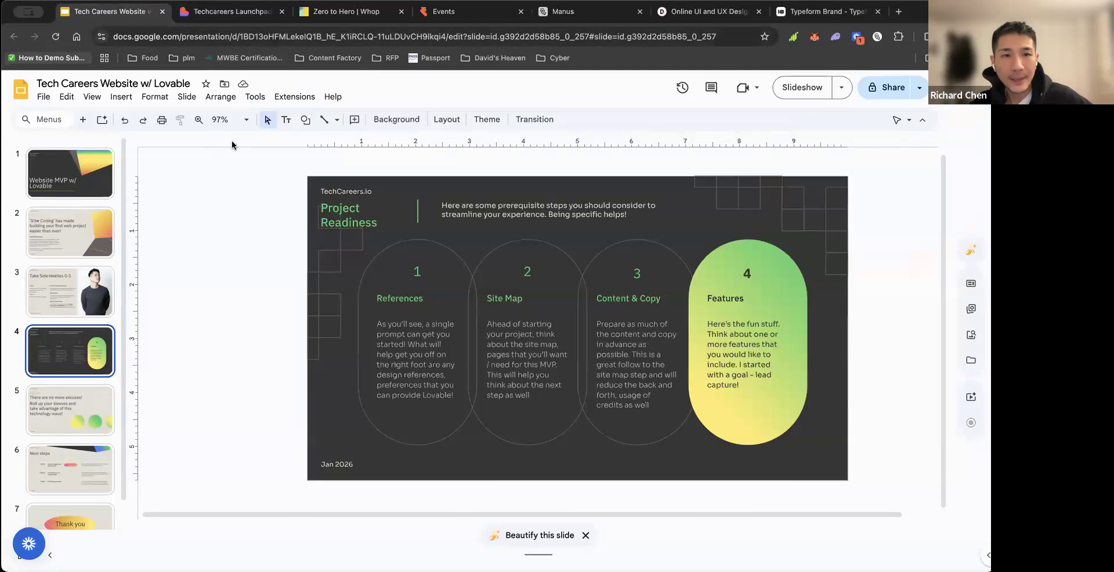